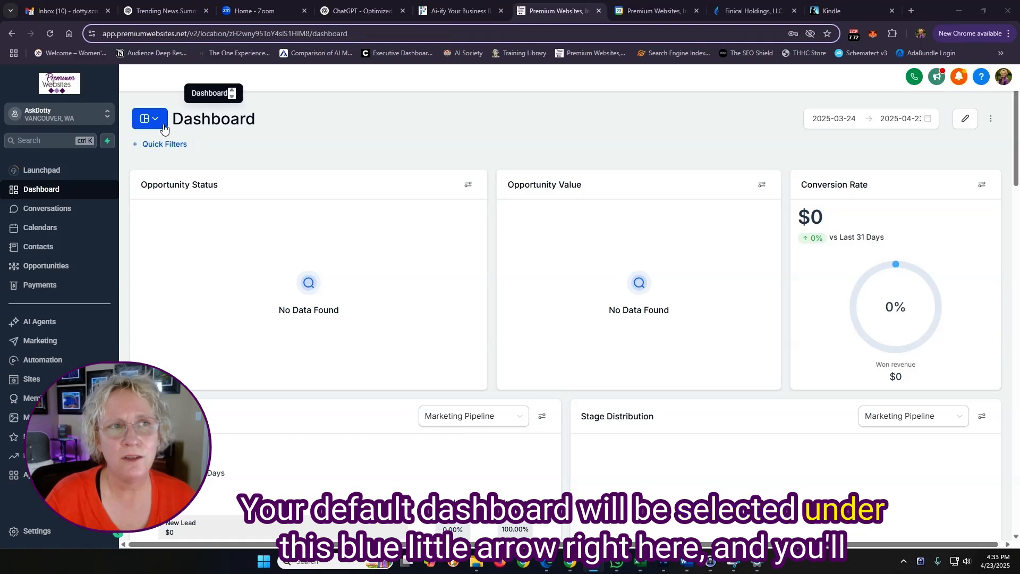
# Review the list of available dashboards, including the ones under Shared With Me
pyautogui.click(157, 122)
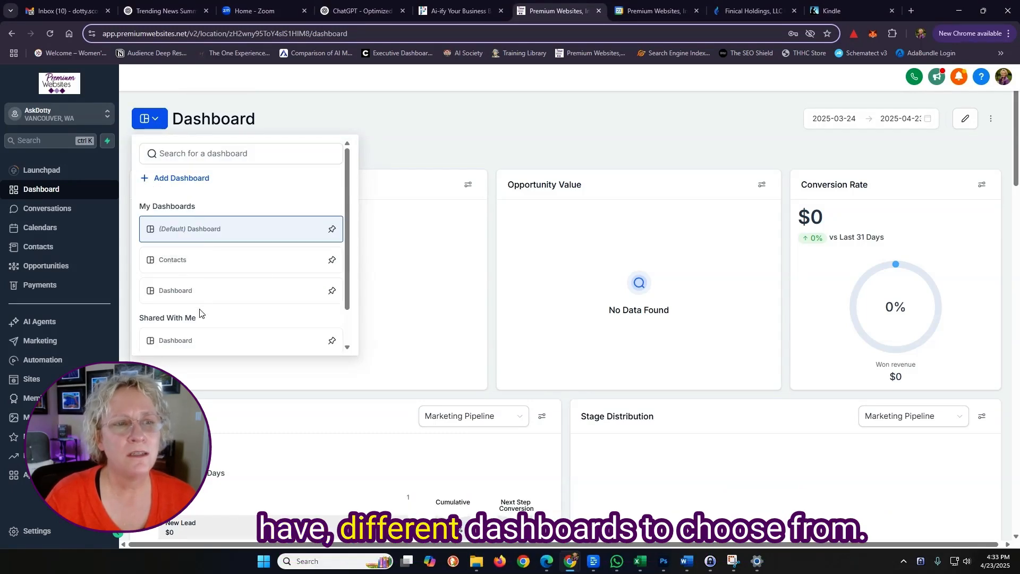
pyautogui.scroll(-1, 200, 313)
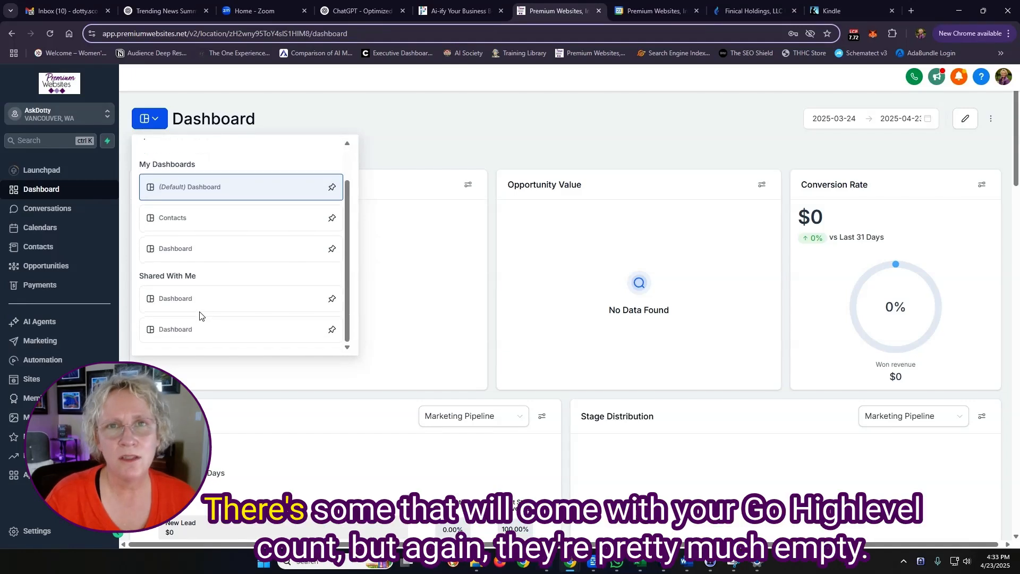
pyautogui.scroll(1, 201, 314)
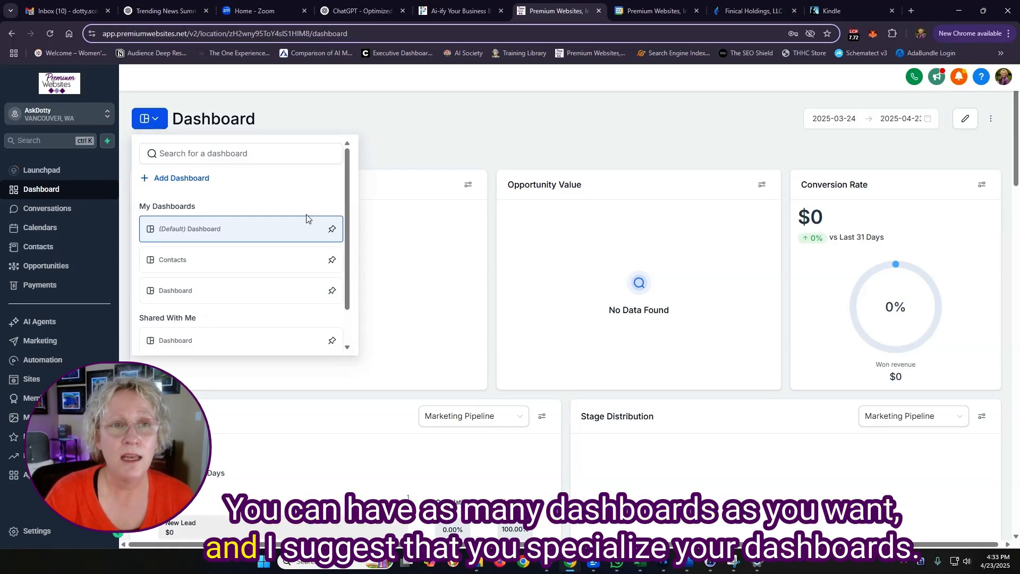
pyautogui.click(398, 159)
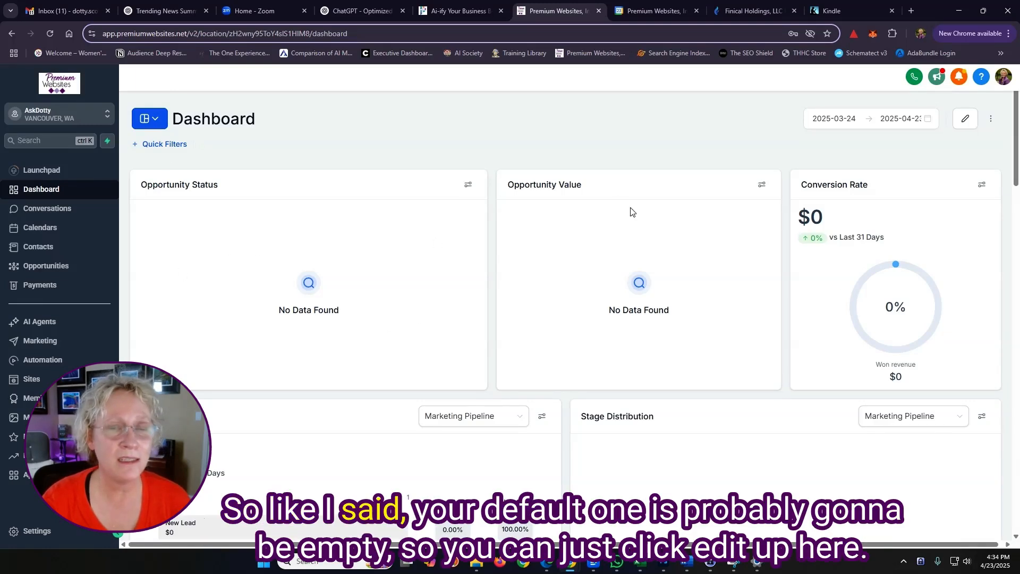
# Browse the widget categories that can be added to the default dashboard, then leave edit mode without saving
pyautogui.click(967, 122)
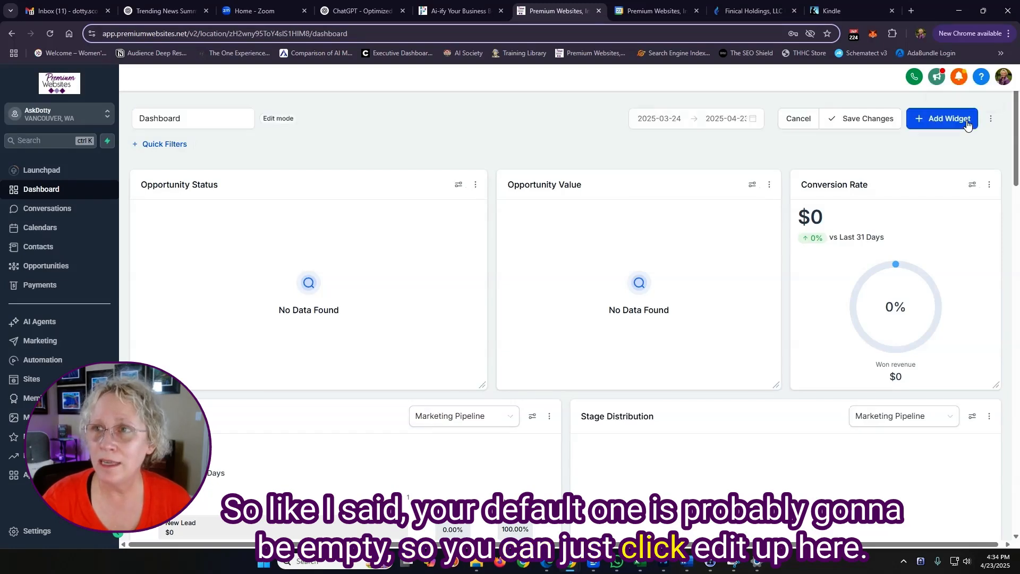
pyautogui.click(941, 120)
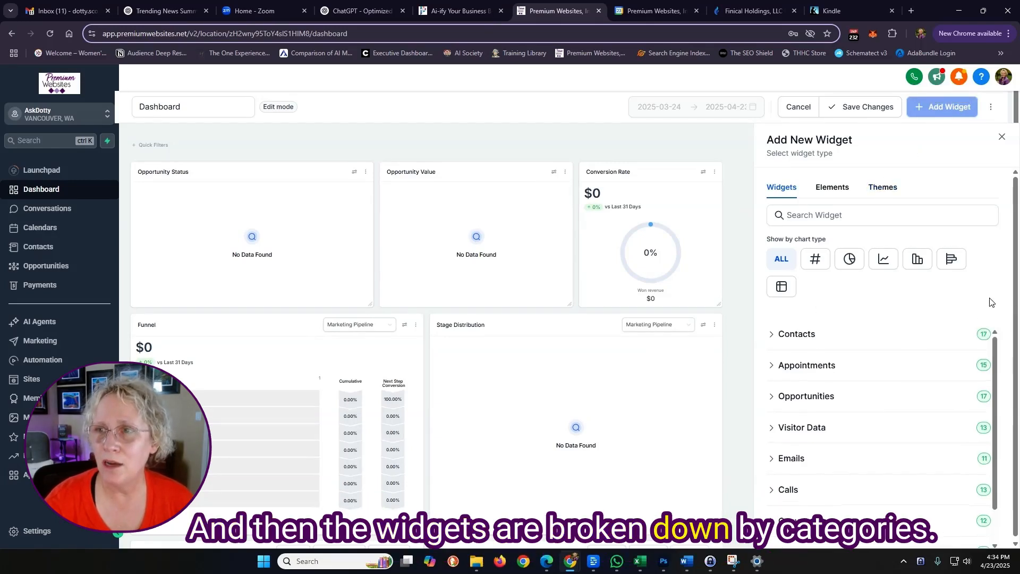
pyautogui.scroll(-1, 1005, 298)
pyautogui.scroll(-1, 803, 344)
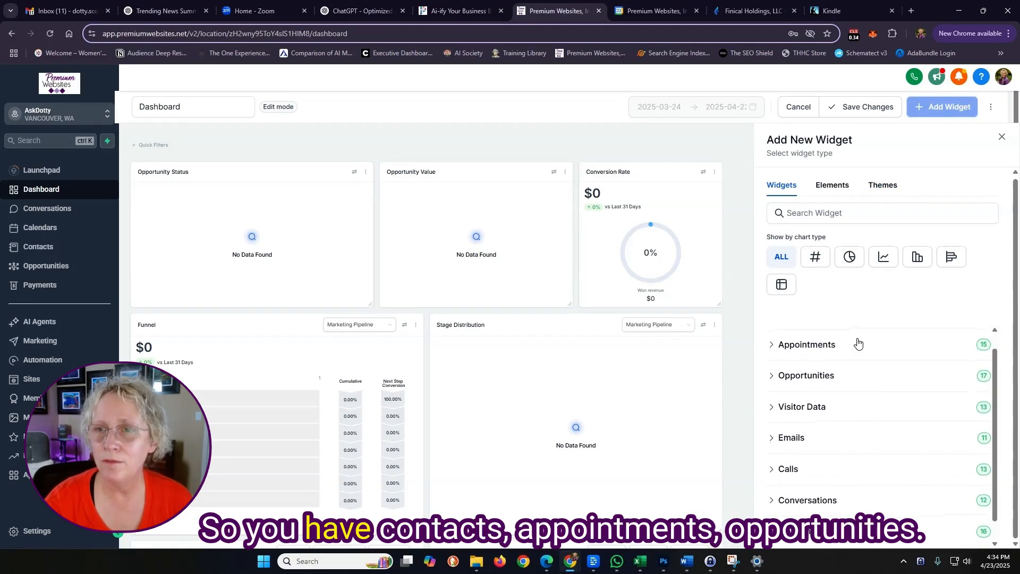
pyautogui.scroll(1, 851, 343)
pyautogui.scroll(-1, 814, 342)
pyautogui.scroll(-1, 877, 367)
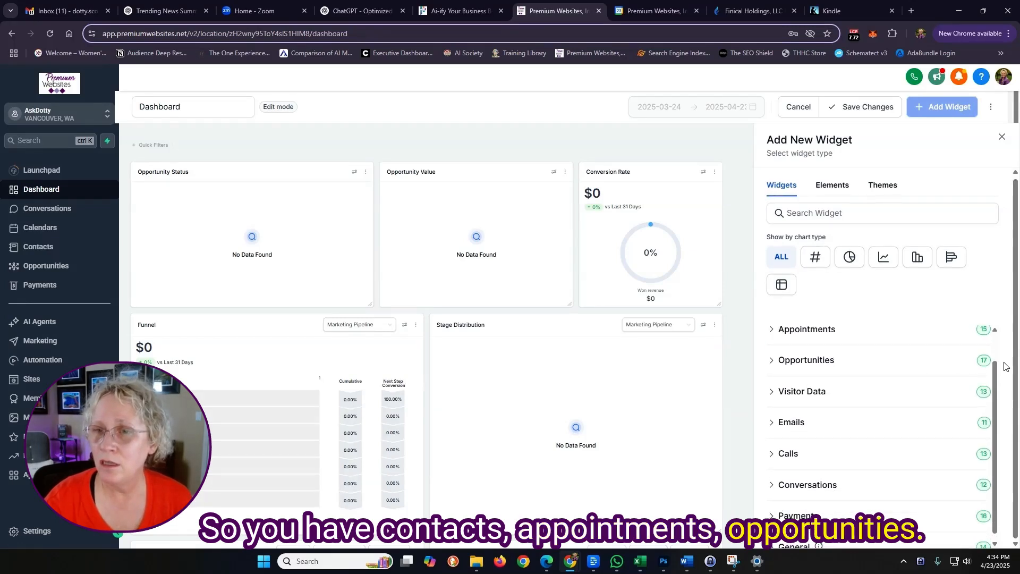
pyautogui.scroll(-1, 803, 390)
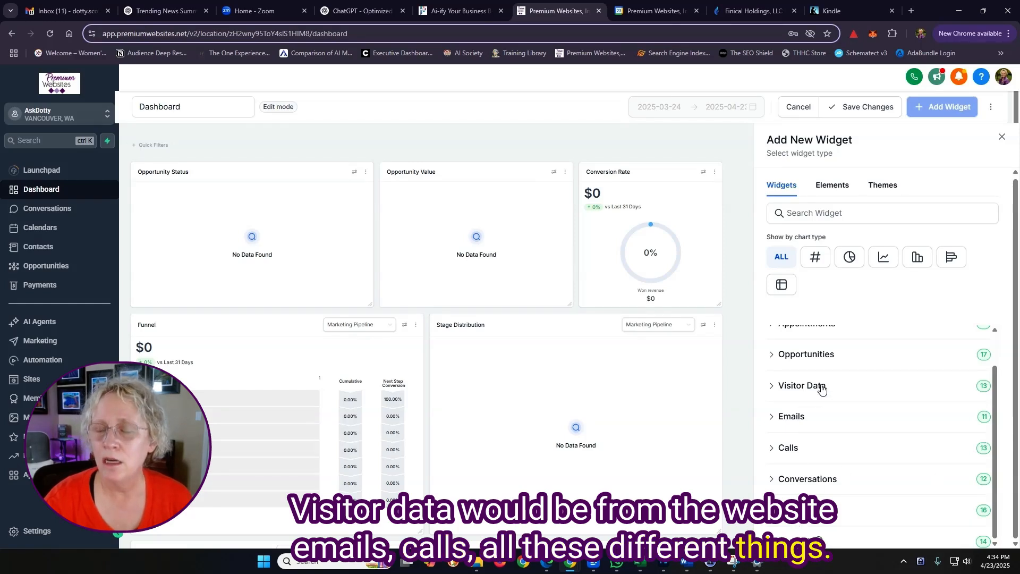
pyautogui.scroll(1, 822, 390)
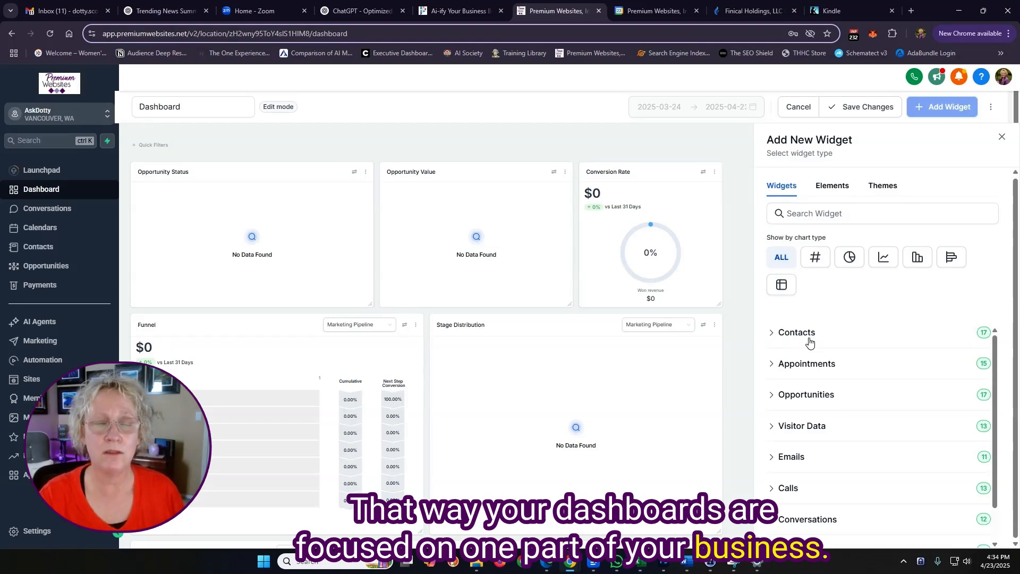
pyautogui.click(796, 106)
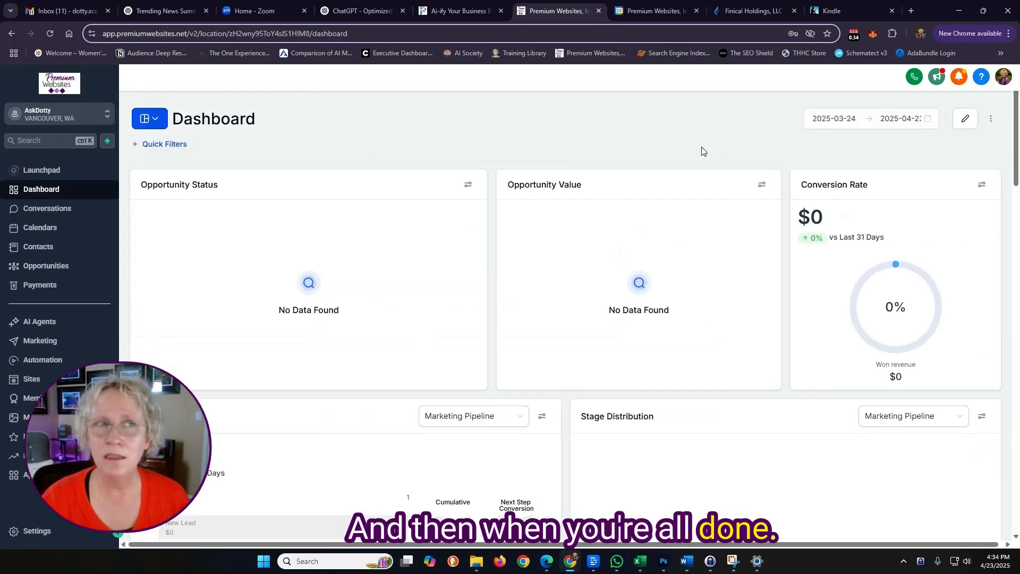
# Check which dashboard is the default and where the option to set a dashboard as default is offered
pyautogui.click(150, 118)
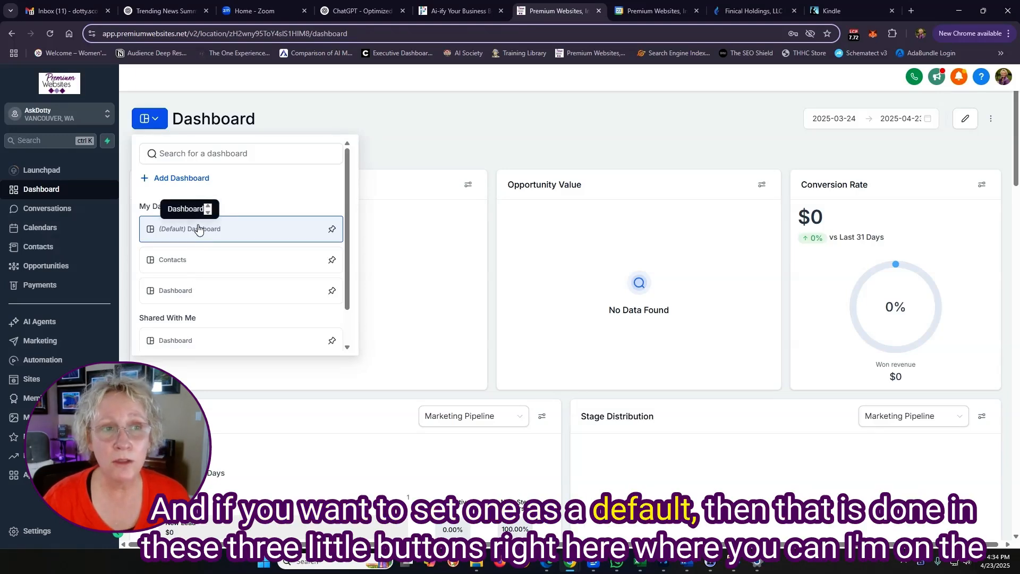
pyautogui.click(611, 144)
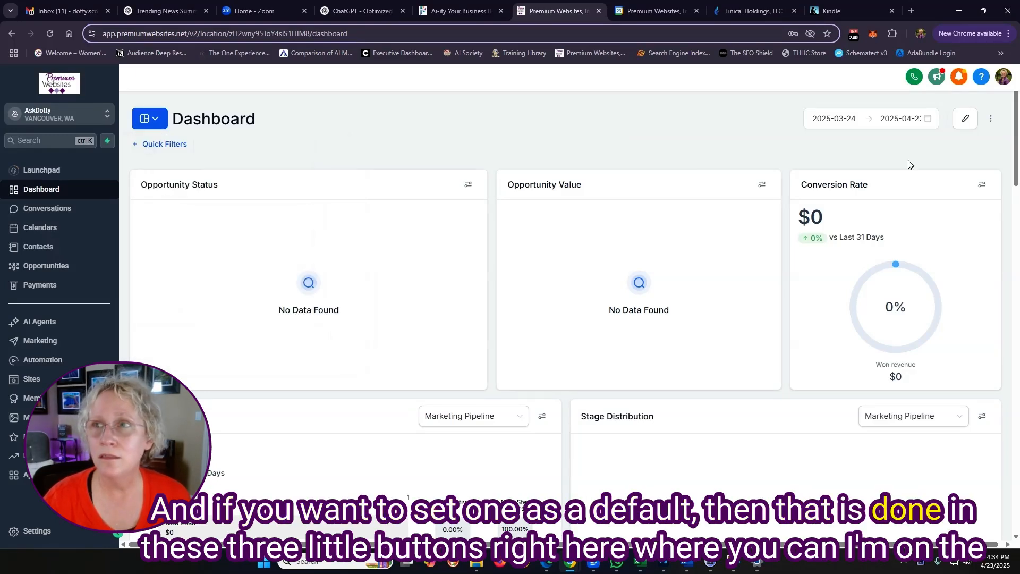
pyautogui.click(991, 119)
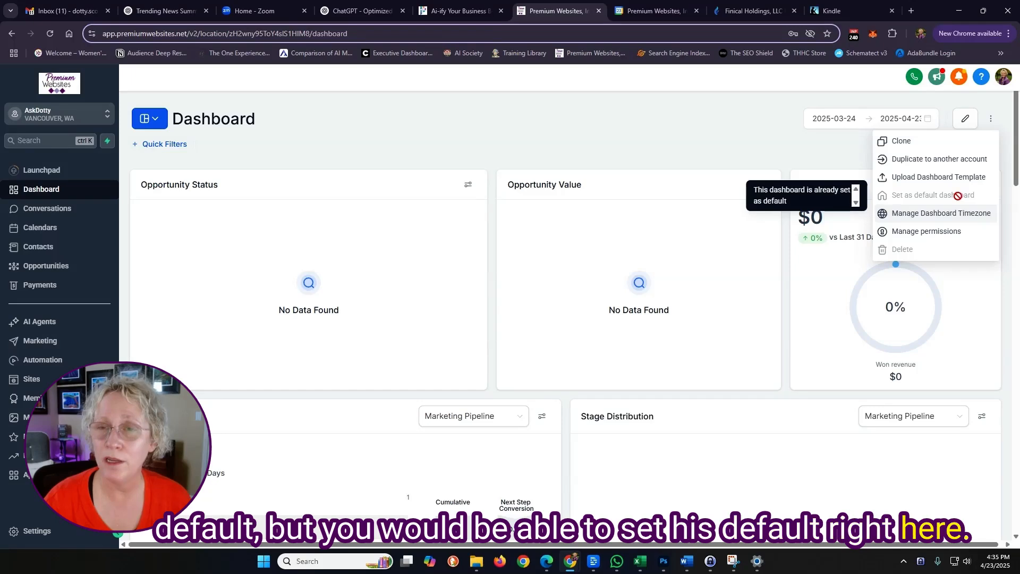
pyautogui.click(519, 116)
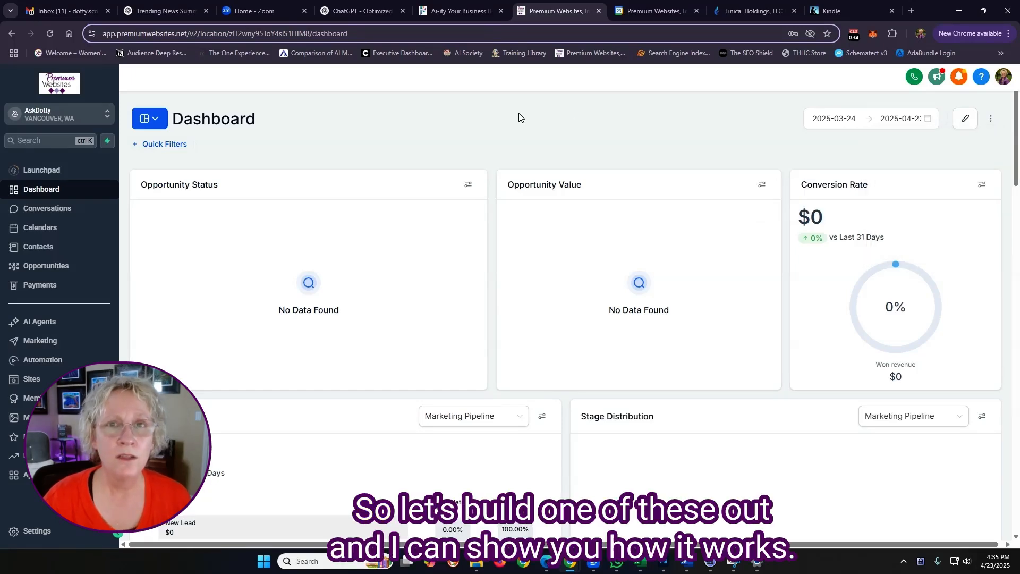
# Open the Contacts dashboard for editing and start adding a Contacts by Source widget
pyautogui.click(152, 119)
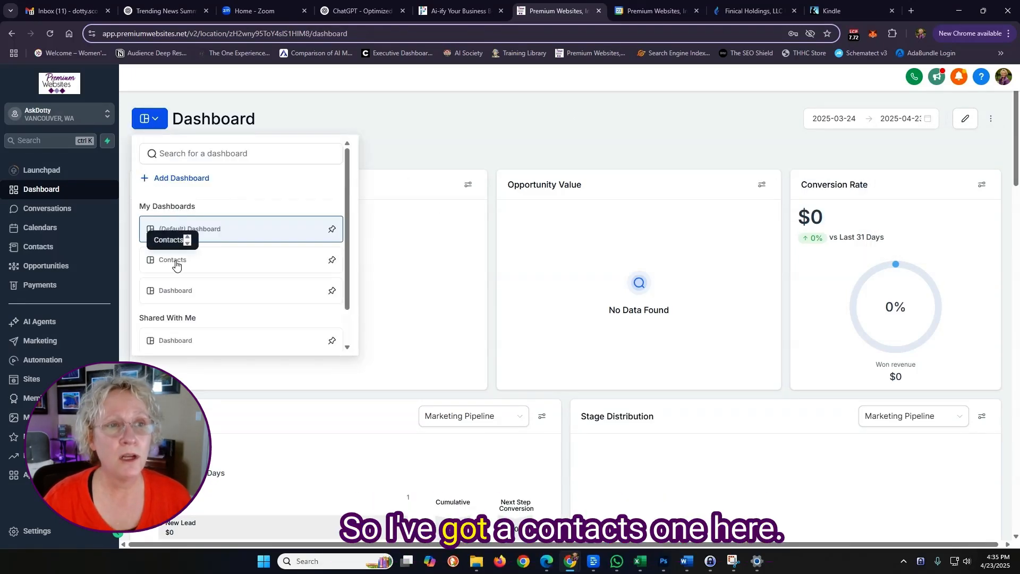
pyautogui.click(176, 263)
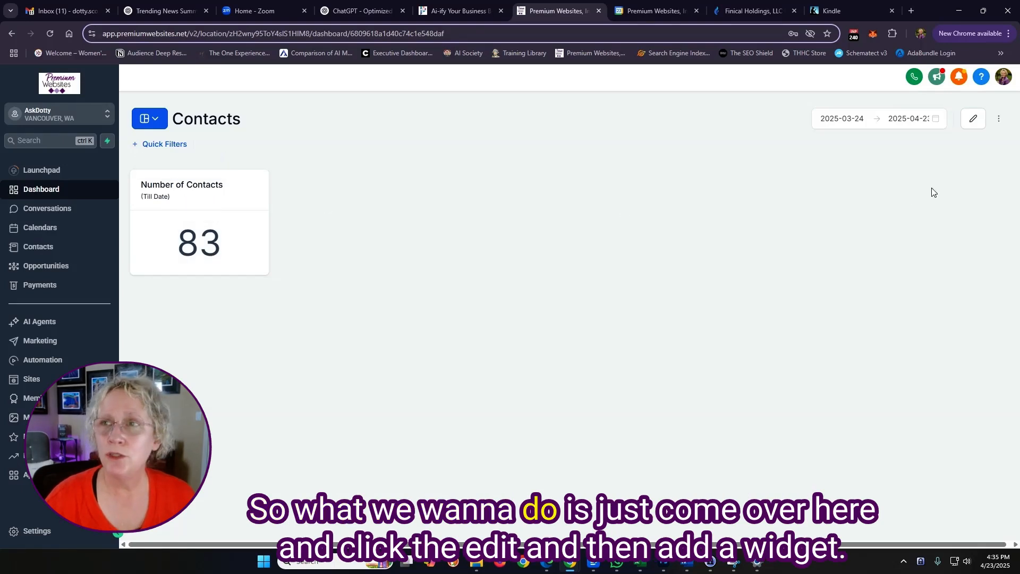
pyautogui.click(973, 122)
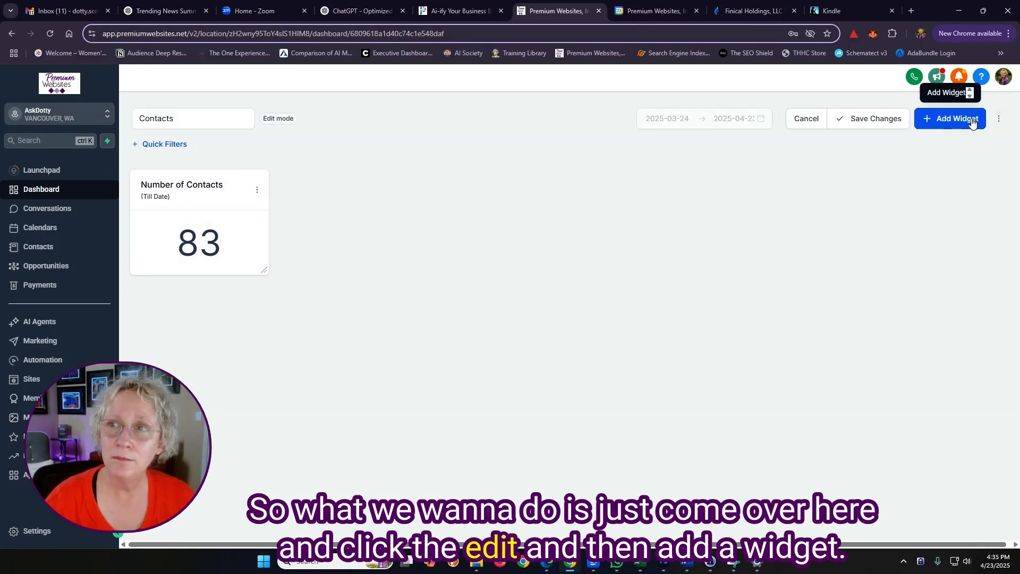
pyautogui.click(943, 119)
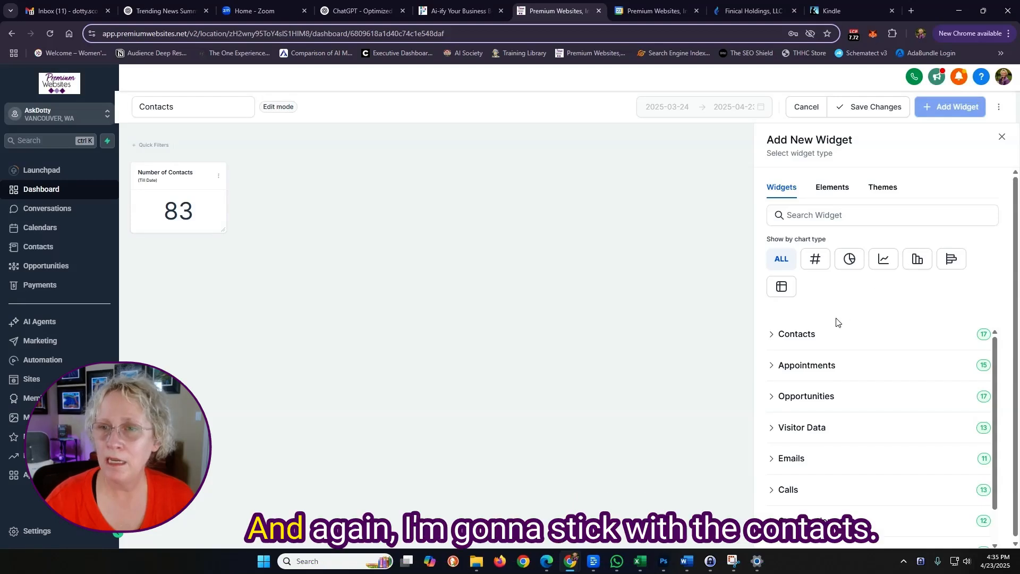
pyautogui.click(798, 334)
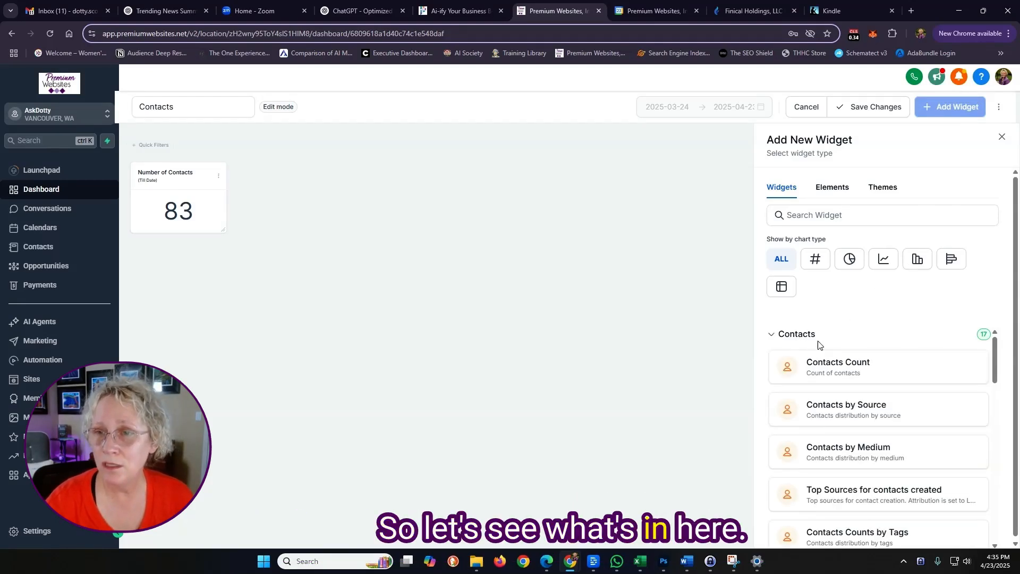
pyautogui.click(824, 413)
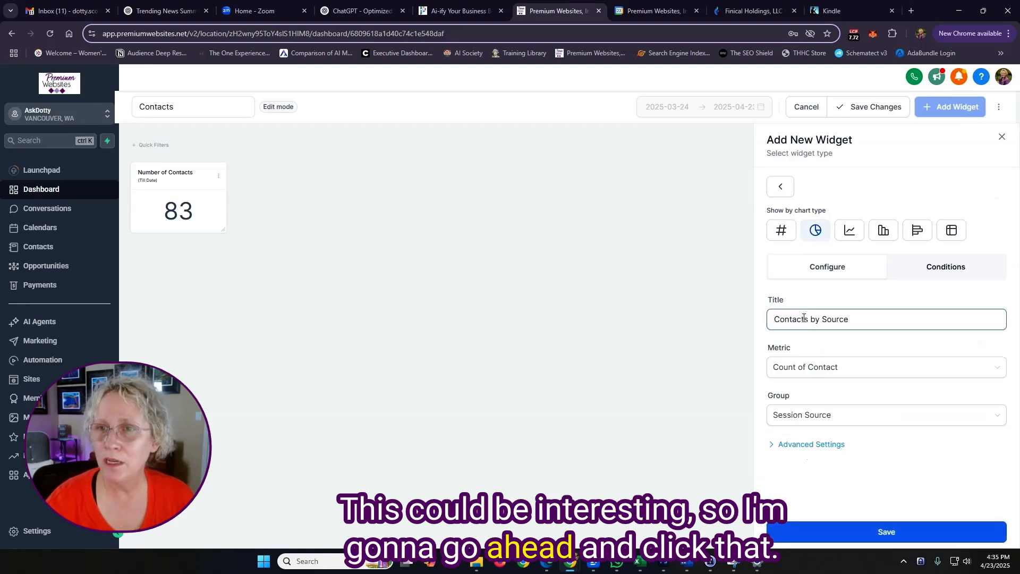
# Examine the metric and group choices offered for the Contacts by Source widget
pyautogui.click(814, 372)
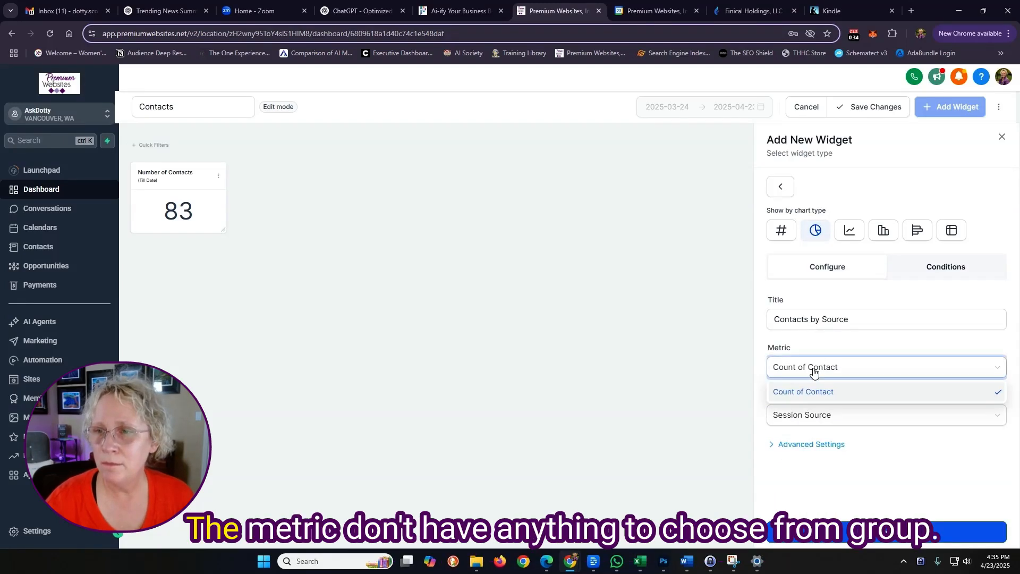
pyautogui.click(814, 372)
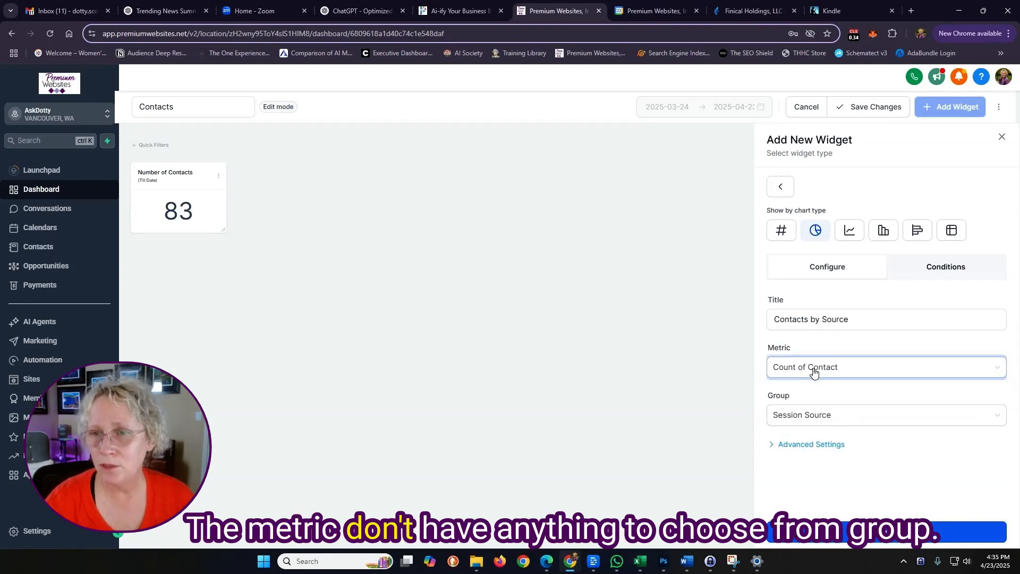
pyautogui.click(810, 418)
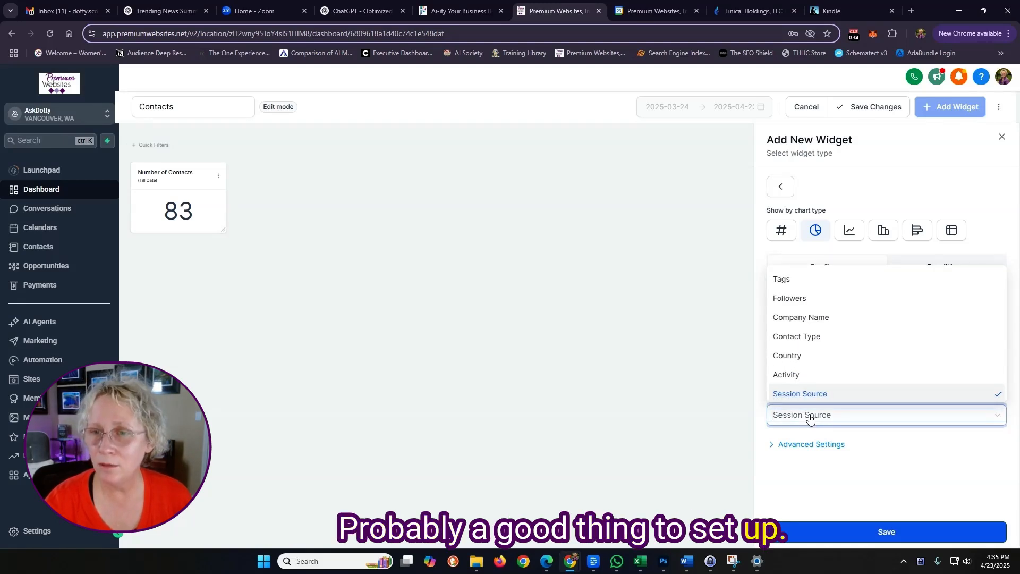
pyautogui.click(804, 449)
# Set the Contacts by Source widget's date range override to Till Date and save the widget
pyautogui.click(805, 450)
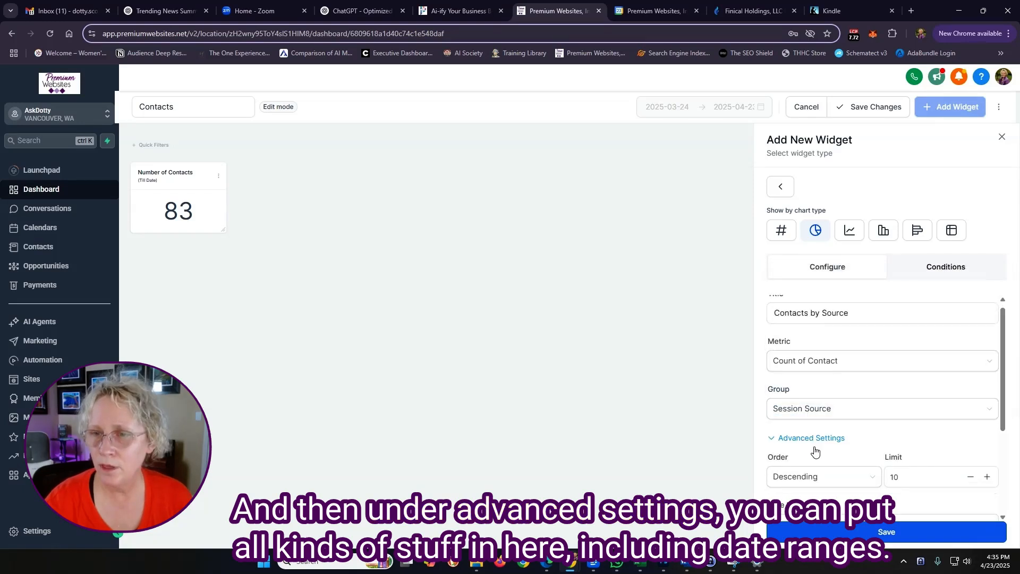
pyautogui.scroll(-5, 814, 451)
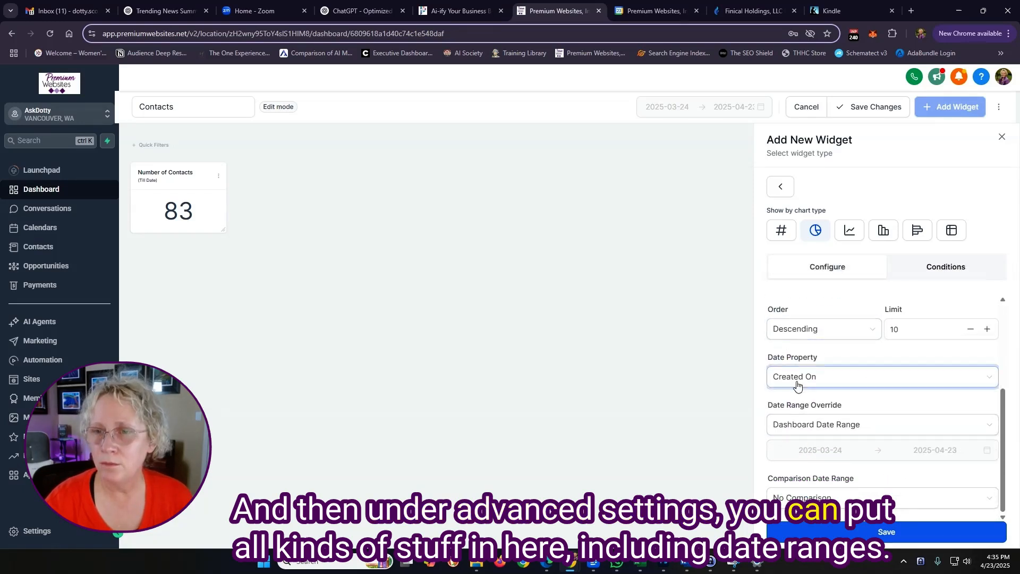
pyautogui.click(790, 422)
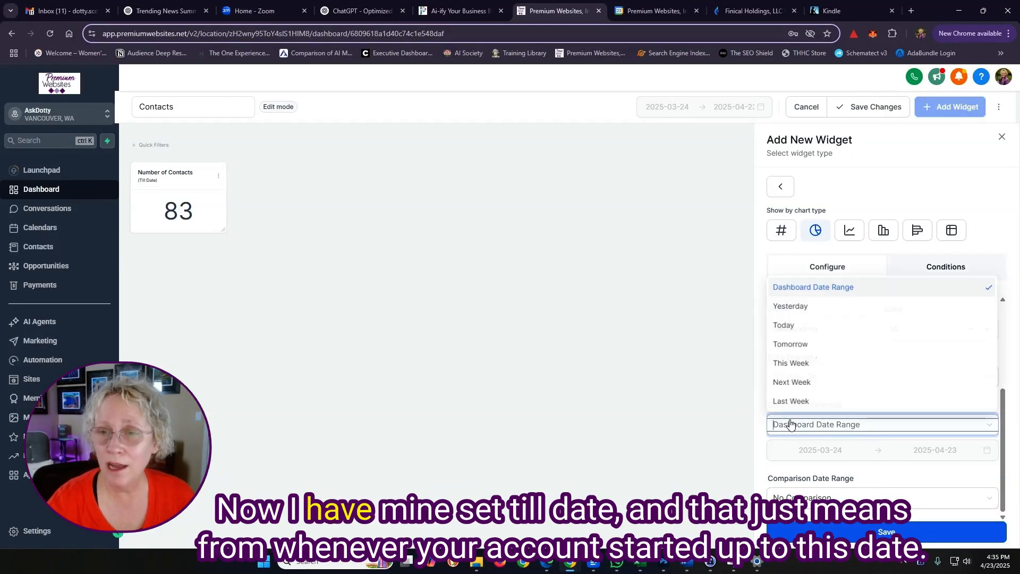
pyautogui.scroll(-5, 809, 356)
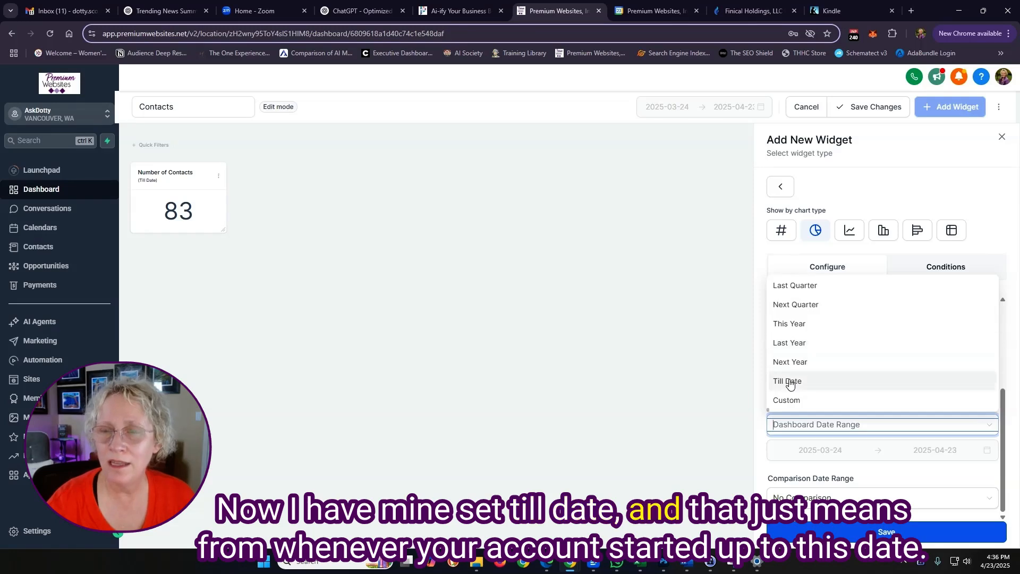
pyautogui.click(788, 380)
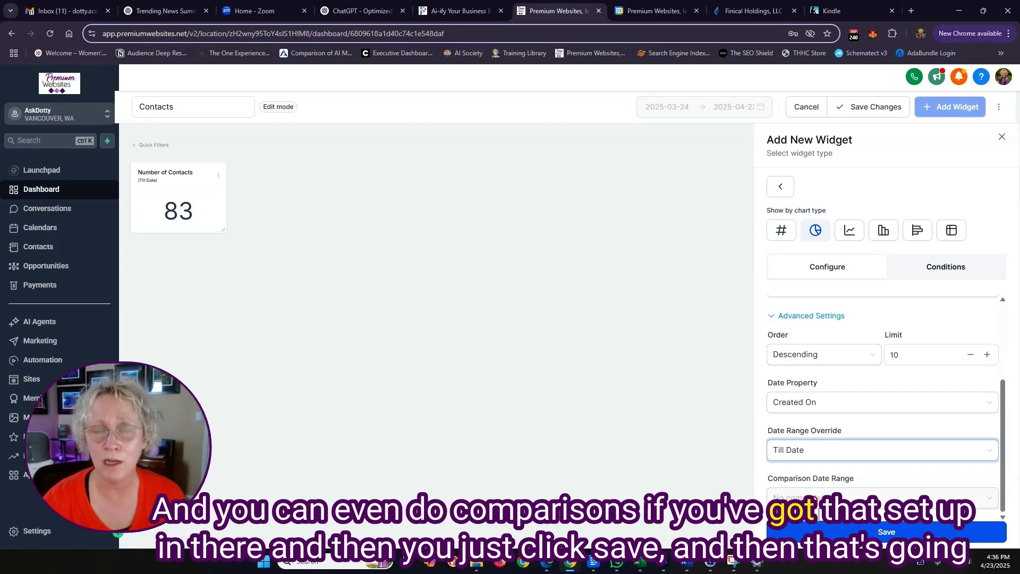
pyautogui.click(882, 532)
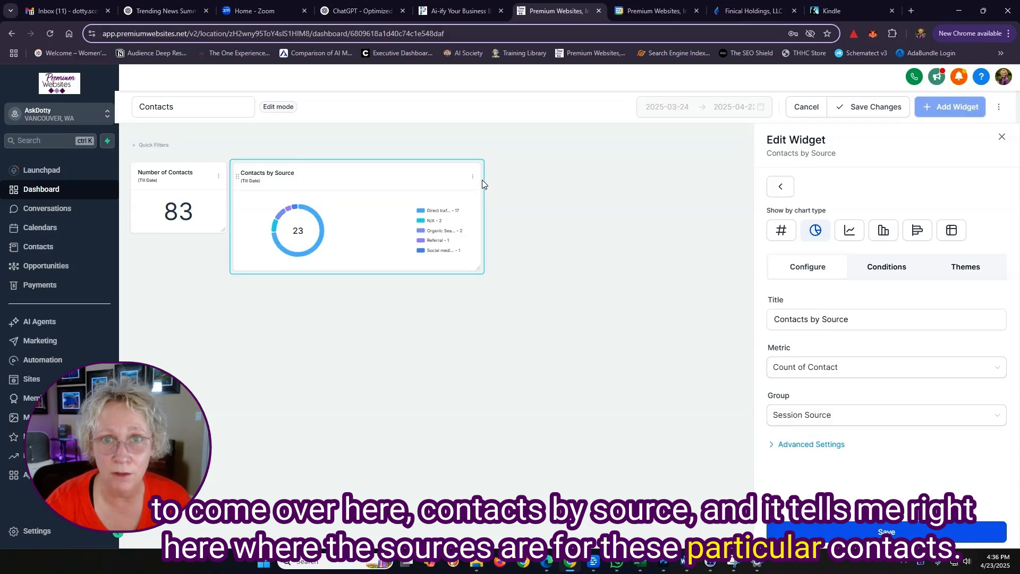
# Return to the Contacts widget category and start adding a Contacts by Medium widget
pyautogui.click(783, 189)
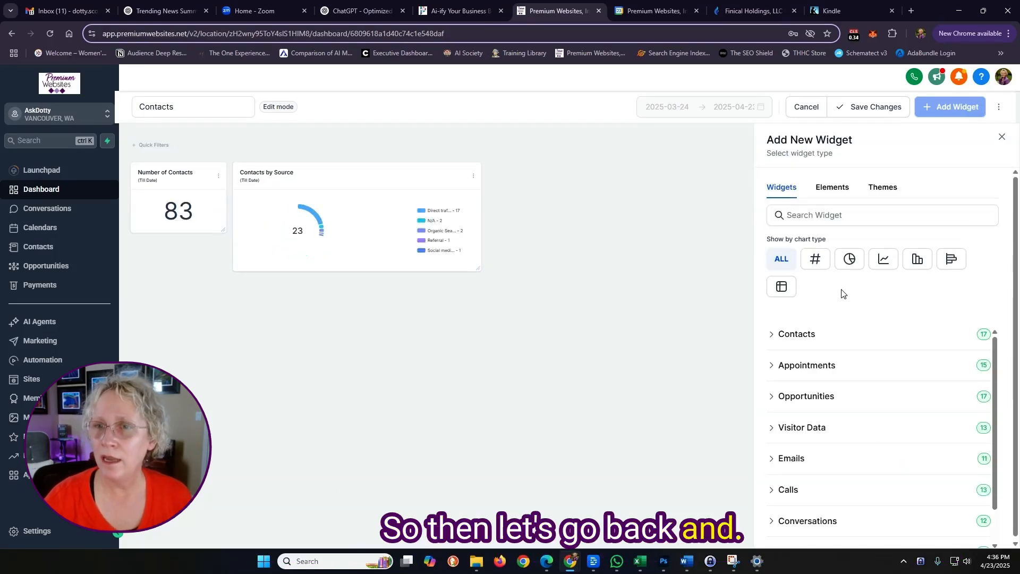
pyautogui.click(840, 332)
pyautogui.scroll(-1, 907, 355)
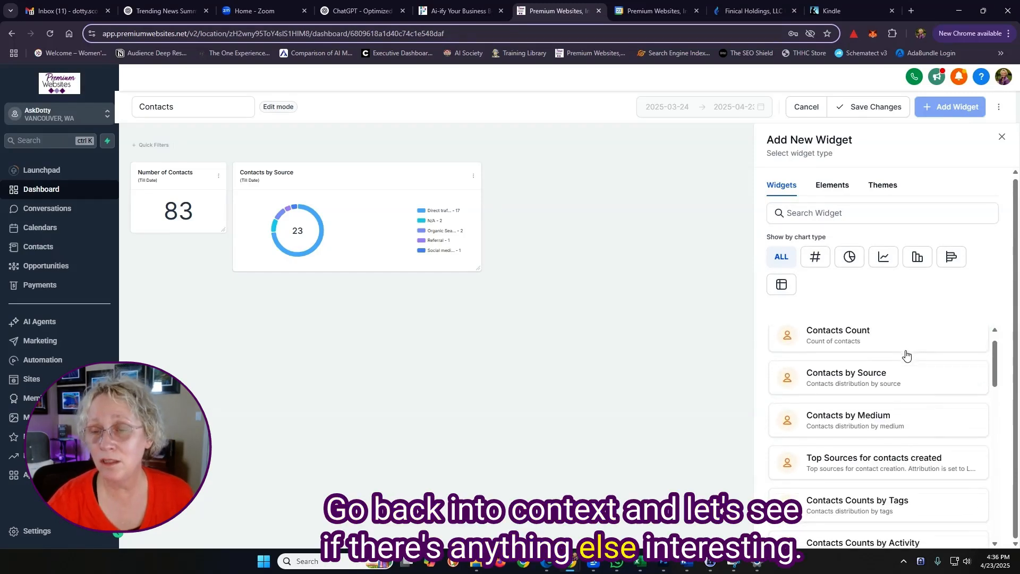
pyautogui.click(847, 423)
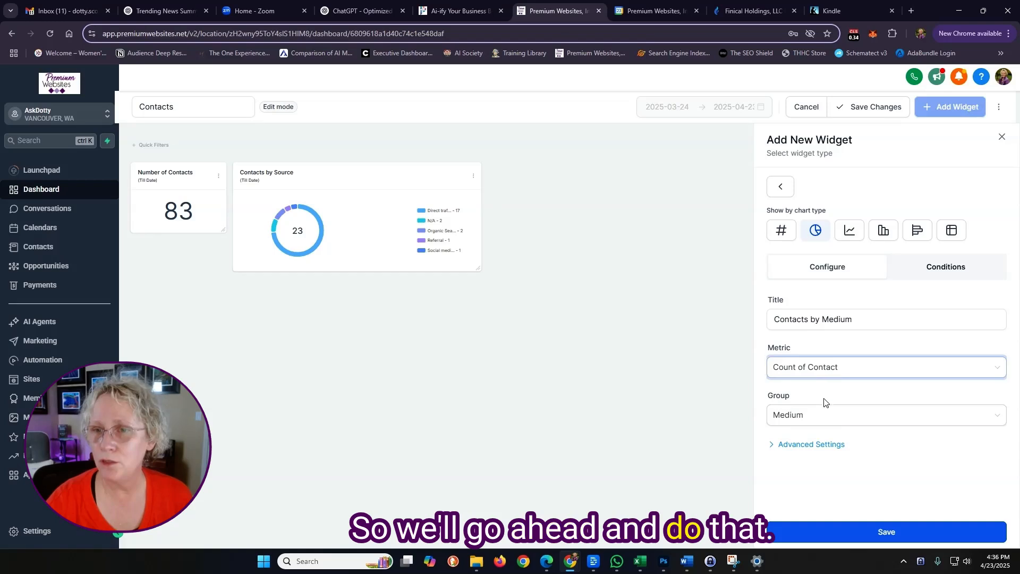
# Set the Contacts by Medium widget's date range override to Till Date and save the widget
pyautogui.click(816, 444)
pyautogui.scroll(-3, 851, 450)
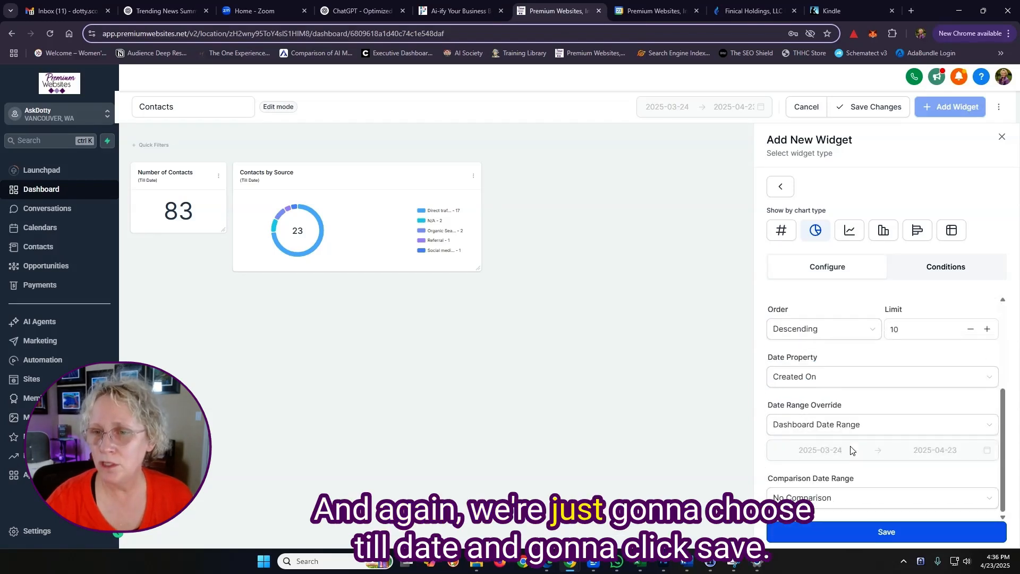
pyautogui.click(809, 433)
pyautogui.click(798, 383)
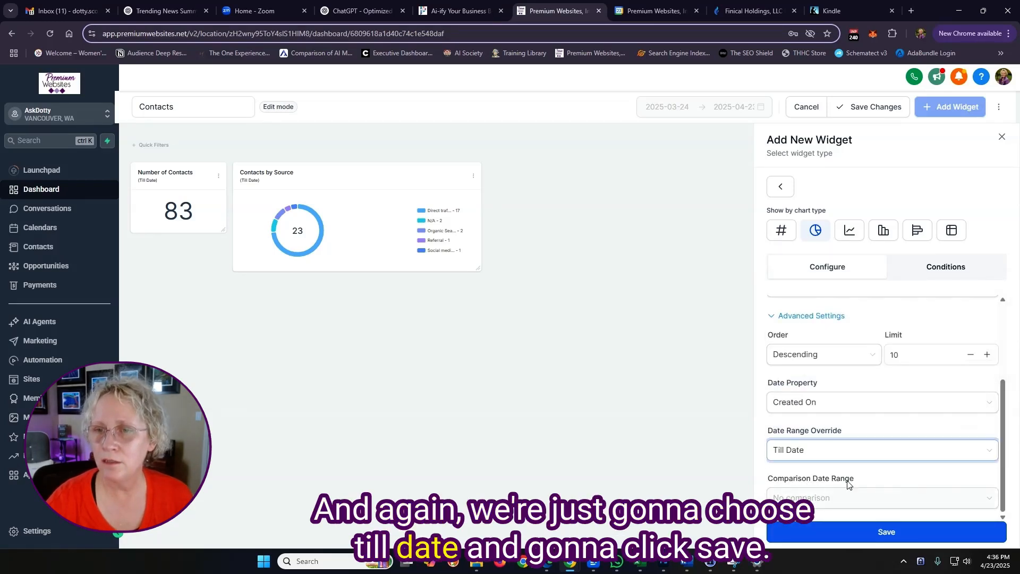
pyautogui.click(886, 532)
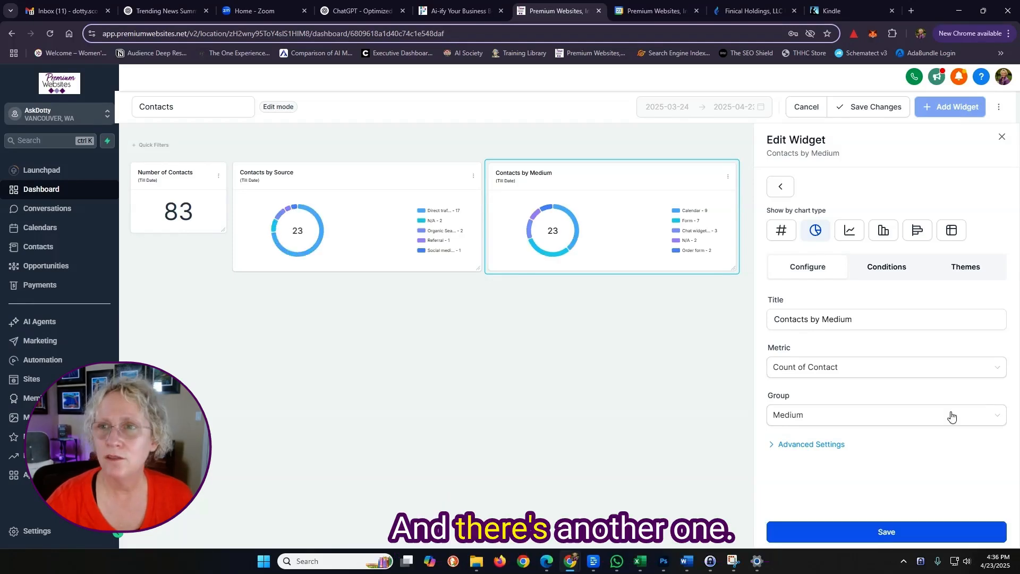
# Try the bar chart type on the Contacts by Medium widget, leave it unsaved, and start adding a Contacts Counts by Tags widget
pyautogui.click(847, 236)
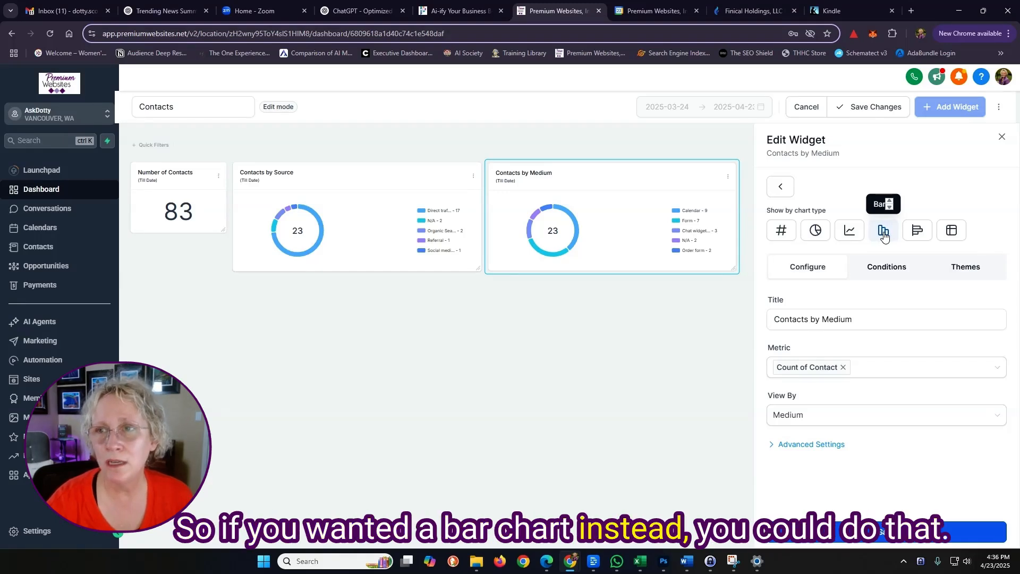
pyautogui.click(781, 186)
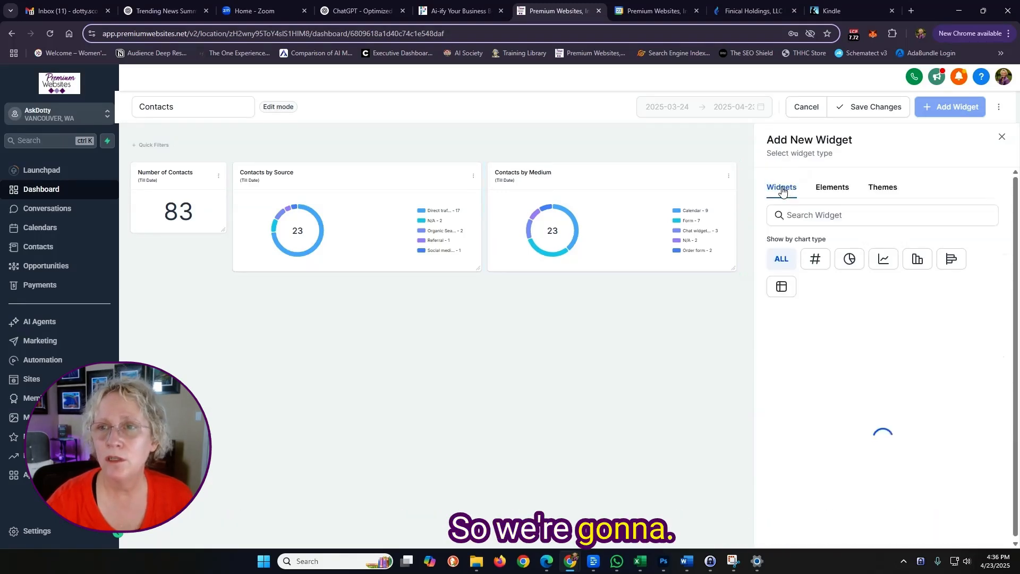
pyautogui.click(819, 340)
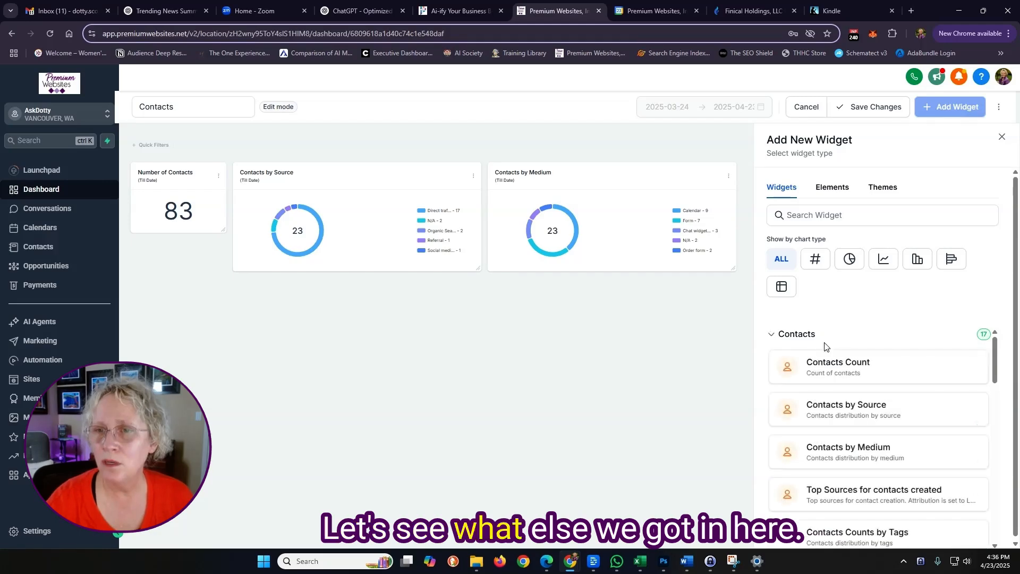
pyautogui.scroll(-3, 866, 402)
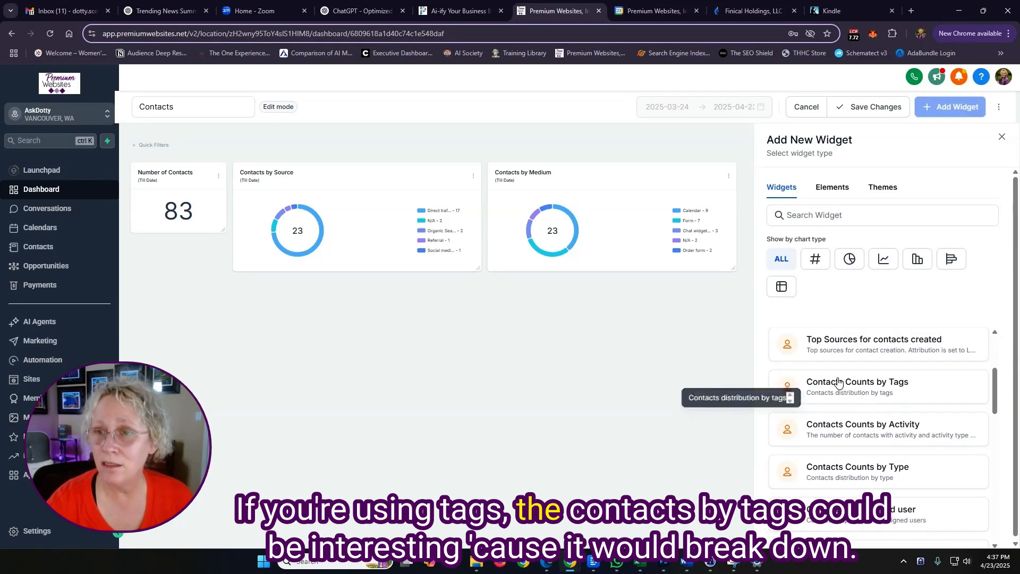
pyautogui.click(859, 388)
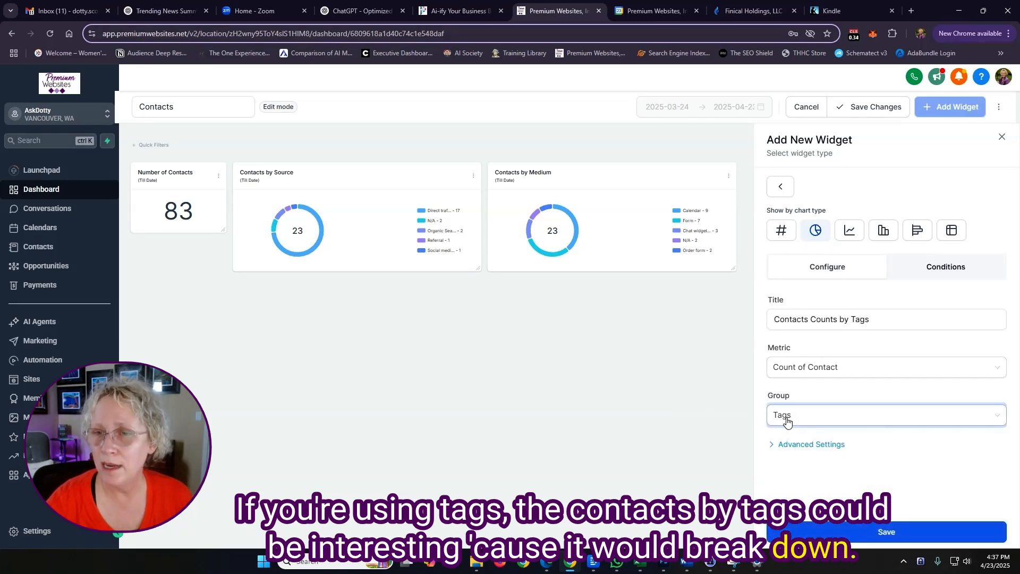
# Set the Contacts Counts by Tags widget's date range override to Till Date and save the widget
pyautogui.click(816, 446)
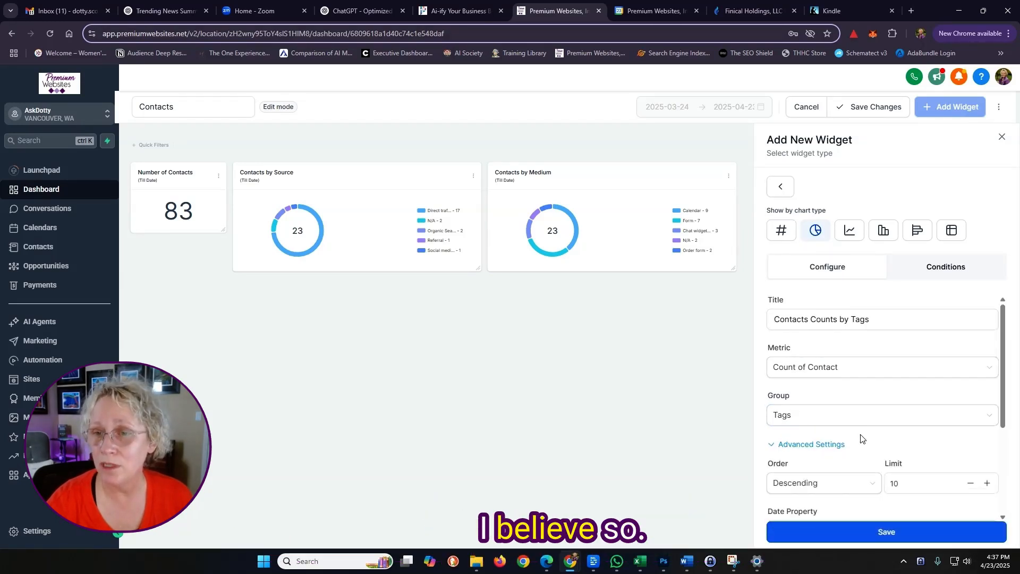
pyautogui.scroll(-3, 859, 433)
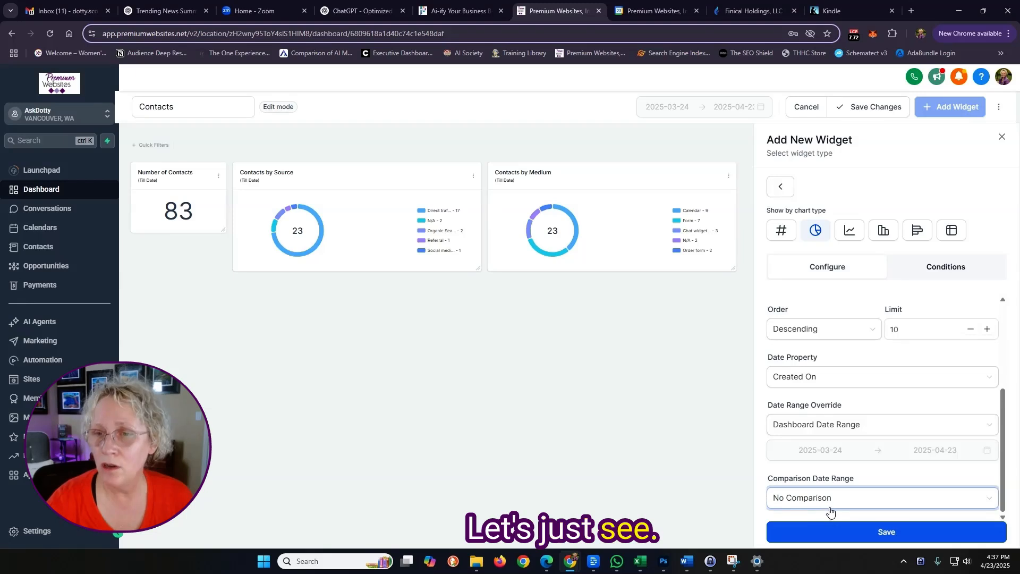
pyautogui.click(819, 424)
pyautogui.scroll(-5, 818, 357)
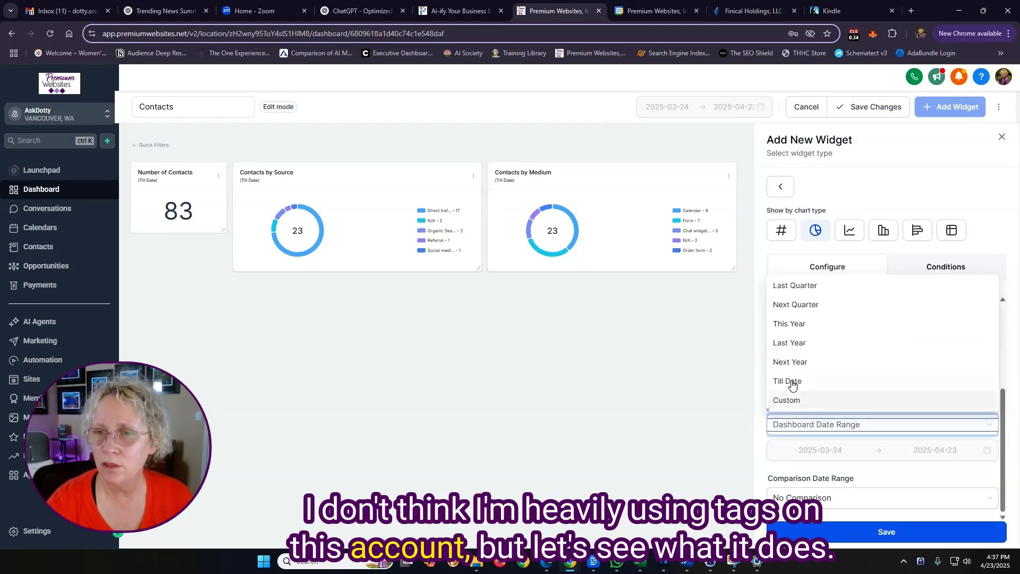
pyautogui.click(792, 382)
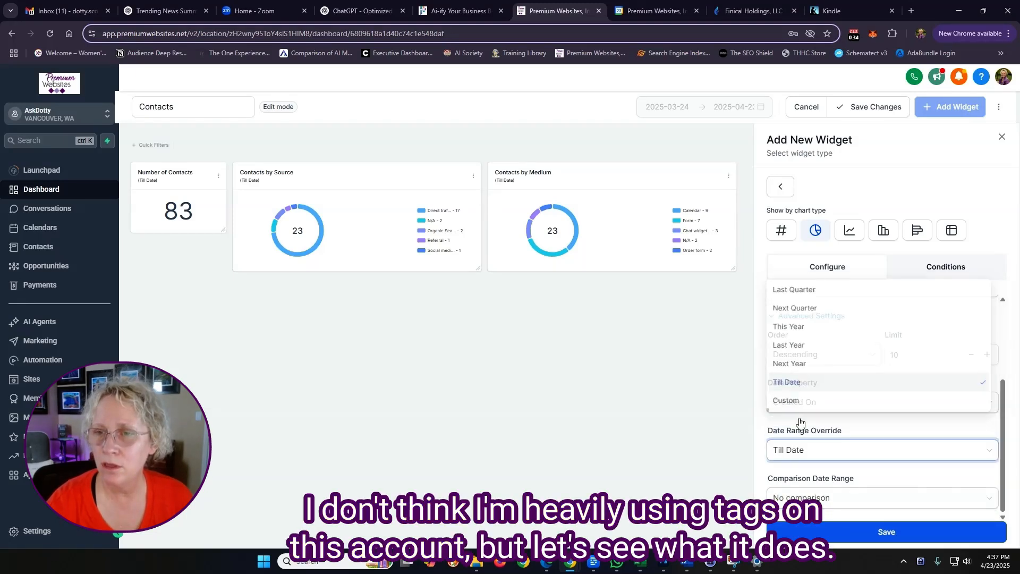
pyautogui.click(891, 533)
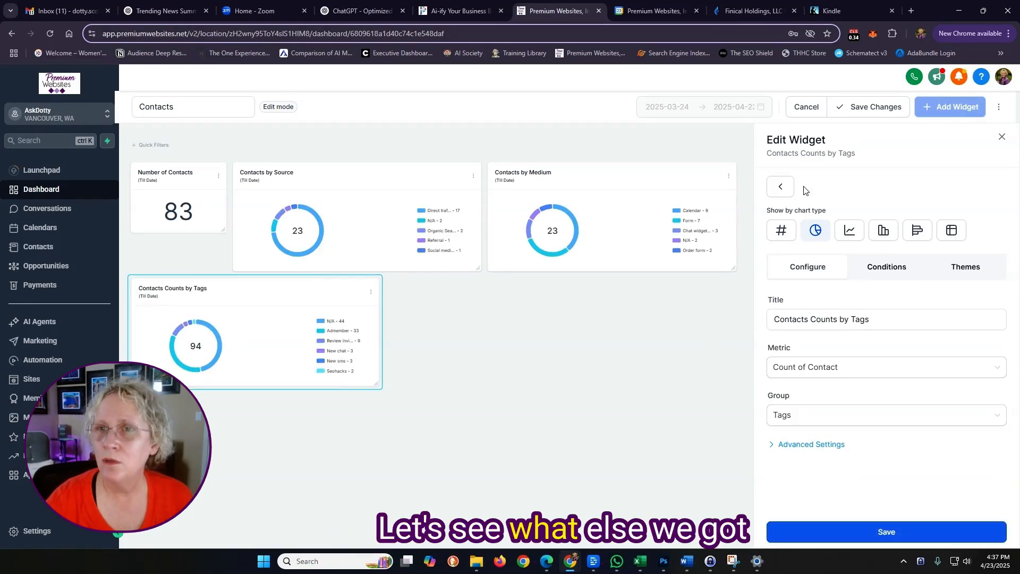
# Look through the remaining widgets in the Contacts category and start adding a Contacts Count Over Time widget
pyautogui.click(781, 186)
pyautogui.click(796, 332)
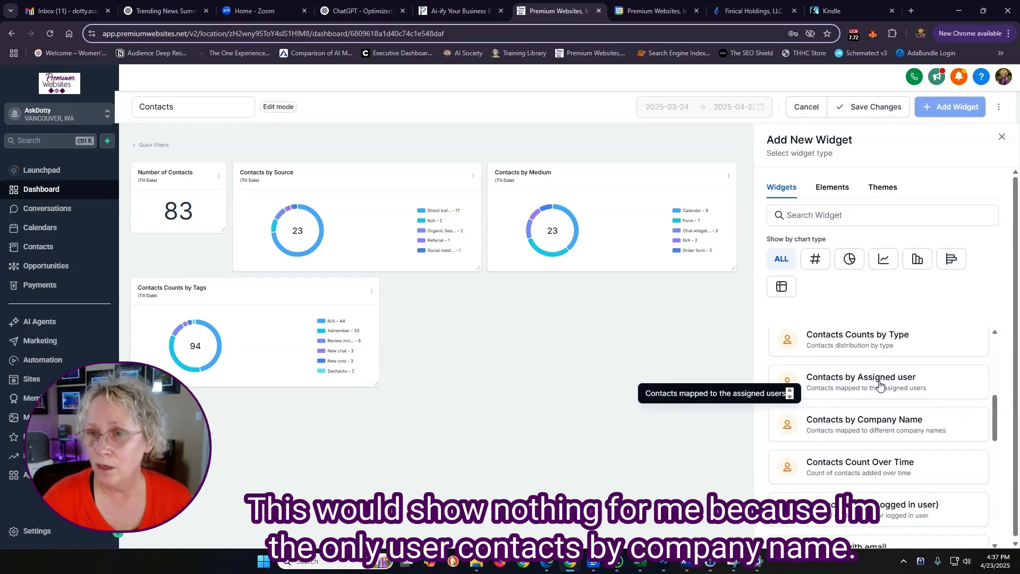
pyautogui.scroll(-2, 872, 380)
pyautogui.scroll(1, 857, 391)
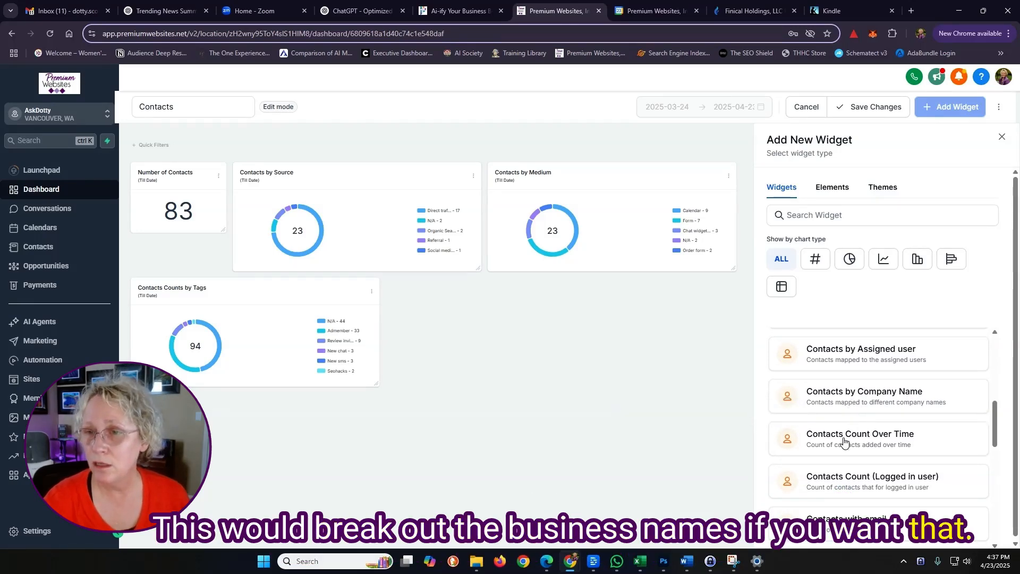
pyautogui.scroll(-2, 841, 378)
pyautogui.click(841, 379)
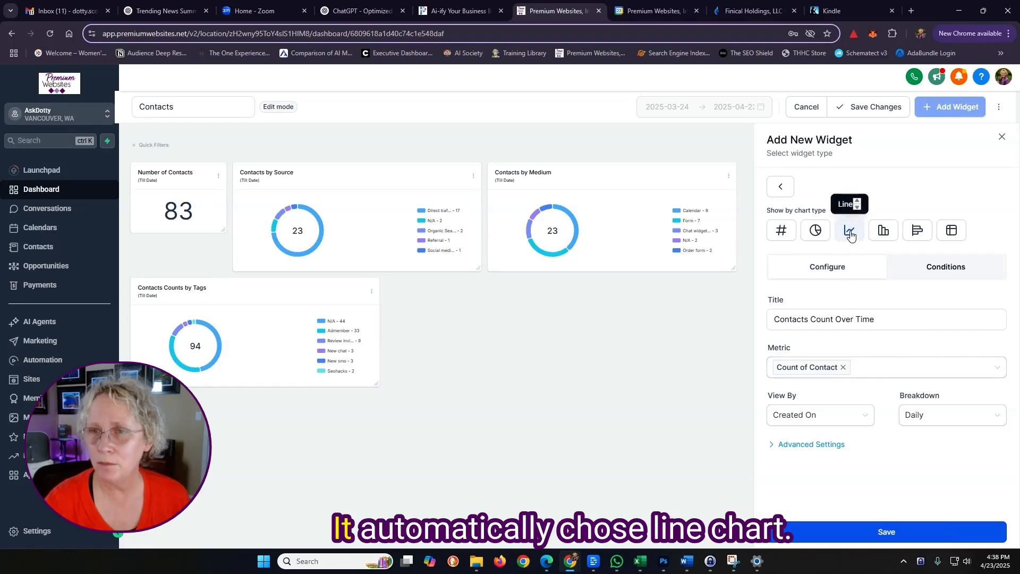
# Set the Contacts Count Over Time widget's date range override to Till Date and save the widget
pyautogui.click(811, 445)
pyautogui.scroll(-2, 813, 441)
pyautogui.click(815, 429)
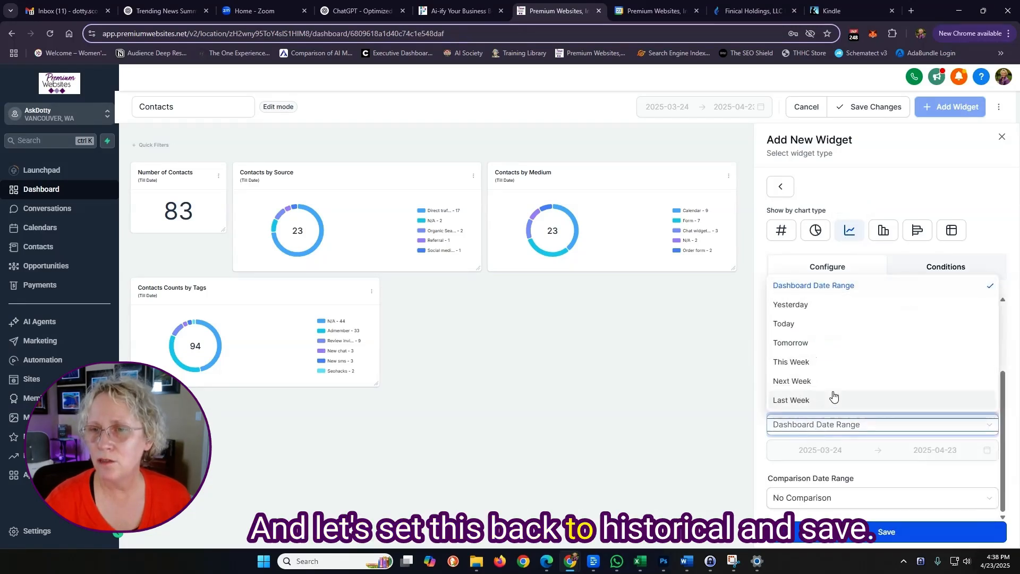
pyautogui.scroll(-3, 833, 397)
pyautogui.click(805, 387)
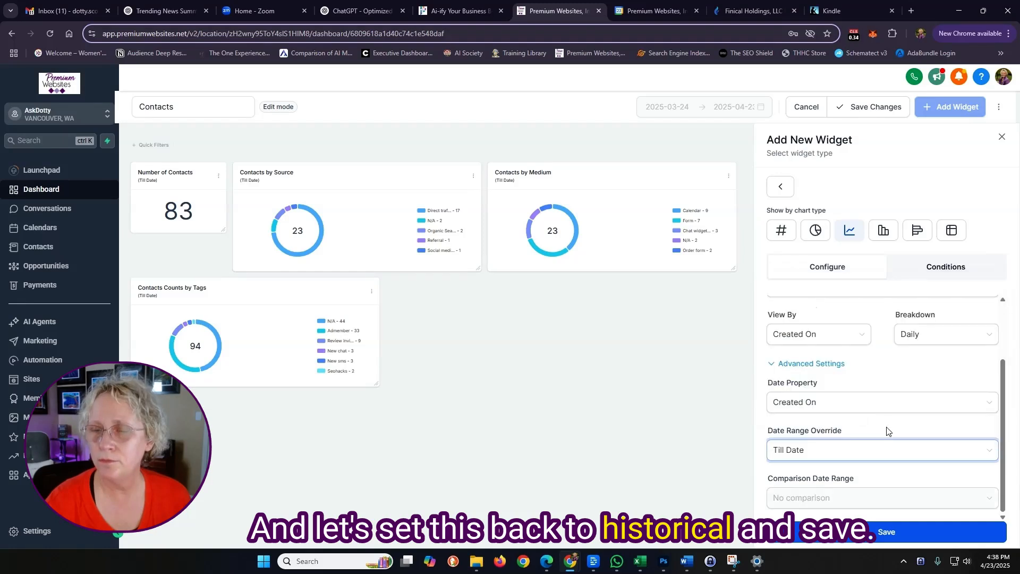
pyautogui.click(894, 539)
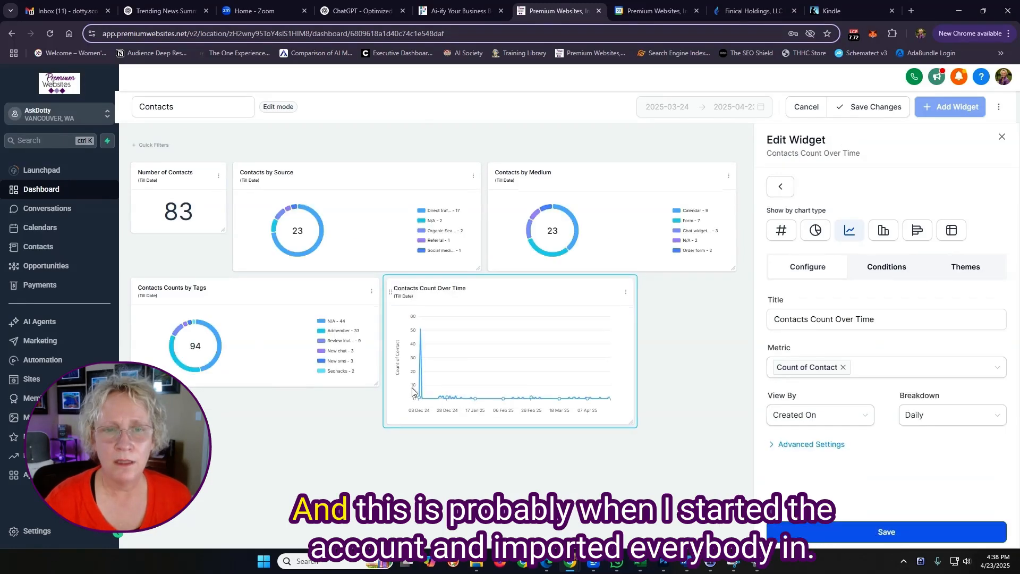
# Inspect the early spike in the Contacts Count Over Time chart, deselect the widget and close the widget settings
pyautogui.moveTo(422, 335)
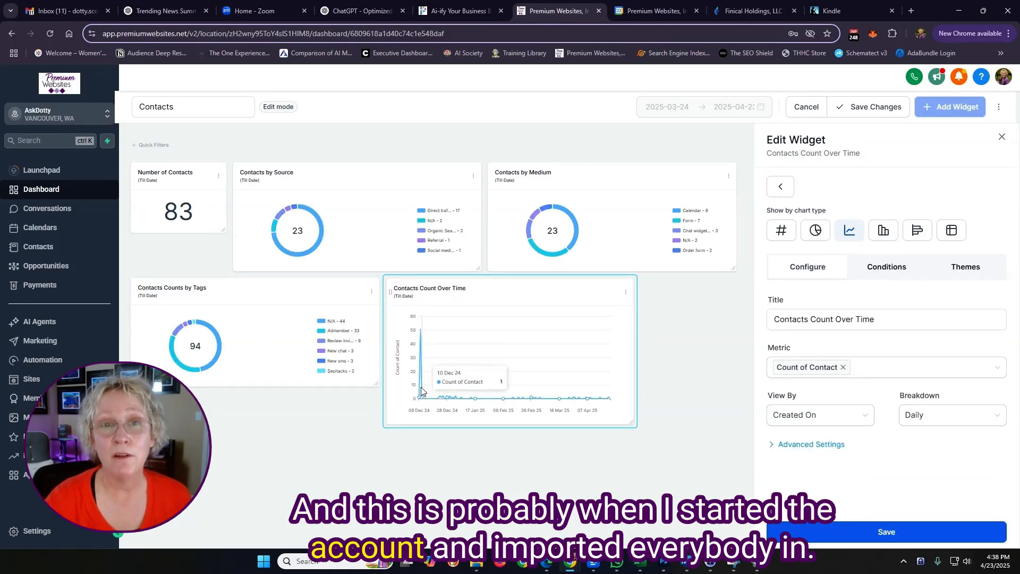
pyautogui.click(715, 273)
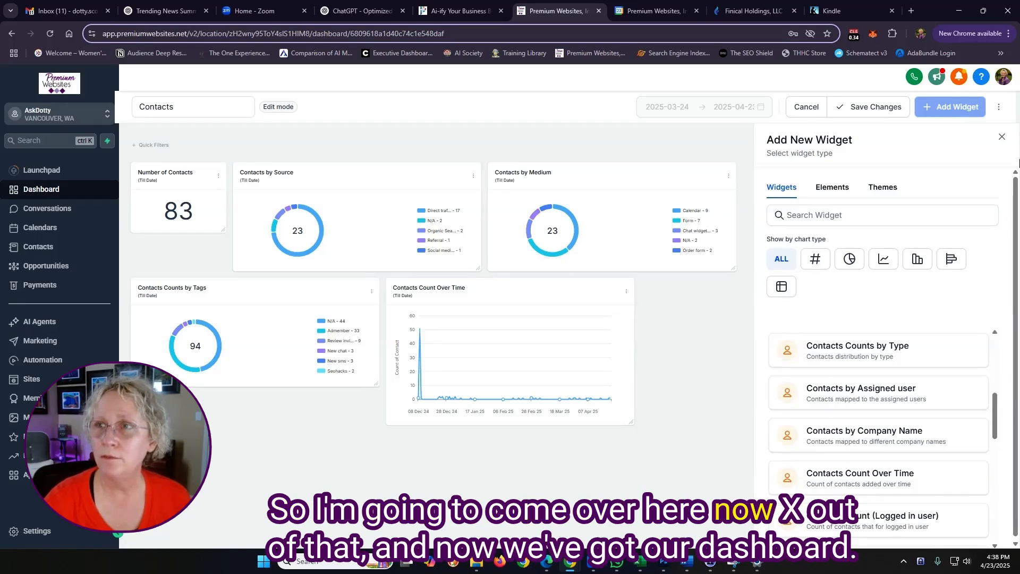
pyautogui.click(1002, 137)
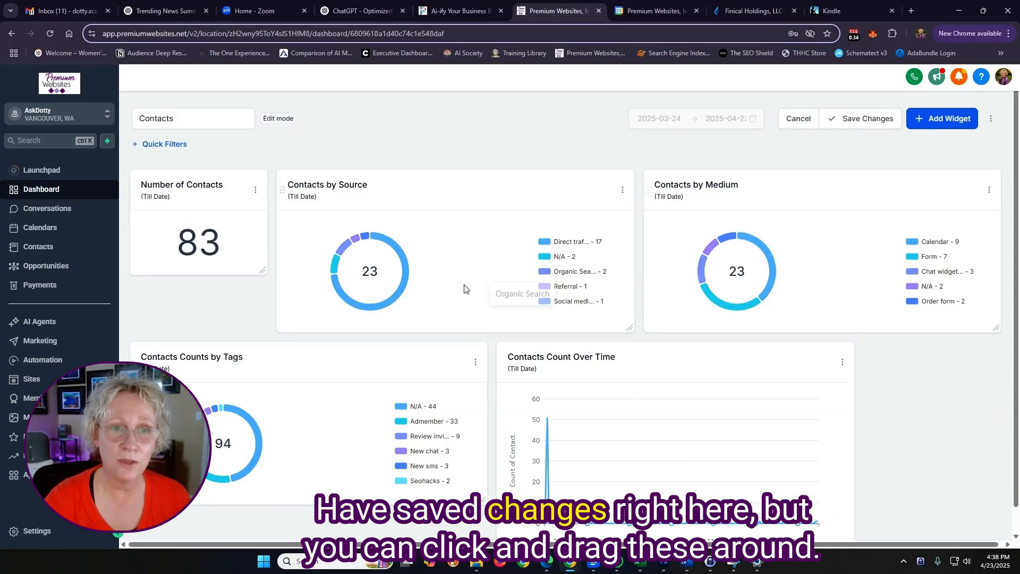
# Rearrange the second row so Contacts Count Over Time comes before Contacts Counts by Tags, and save the dashboard changes
pyautogui.moveTo(620, 365); pyautogui.dragTo(433, 225)
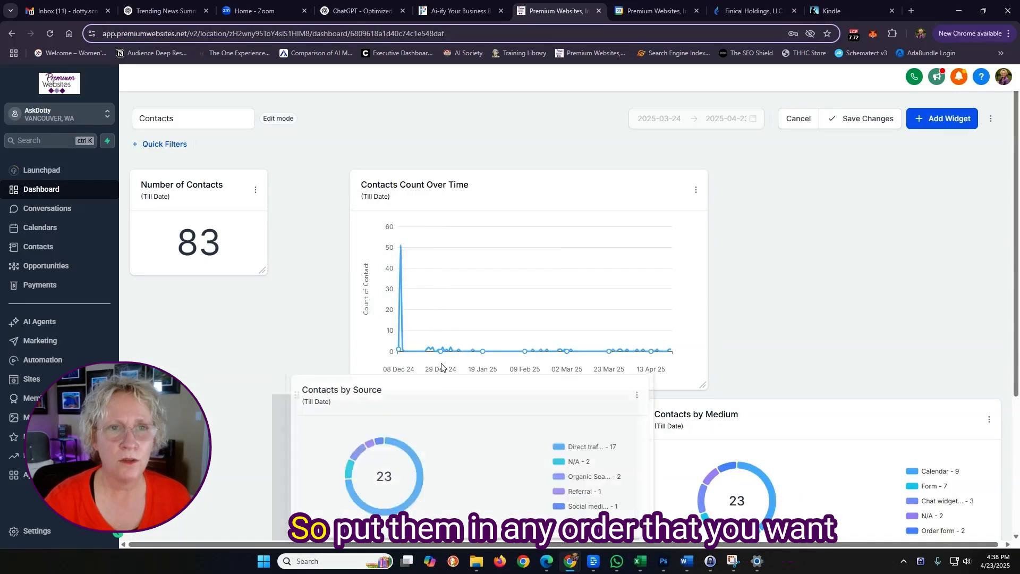
pyautogui.moveTo(413, 417); pyautogui.dragTo(451, 223)
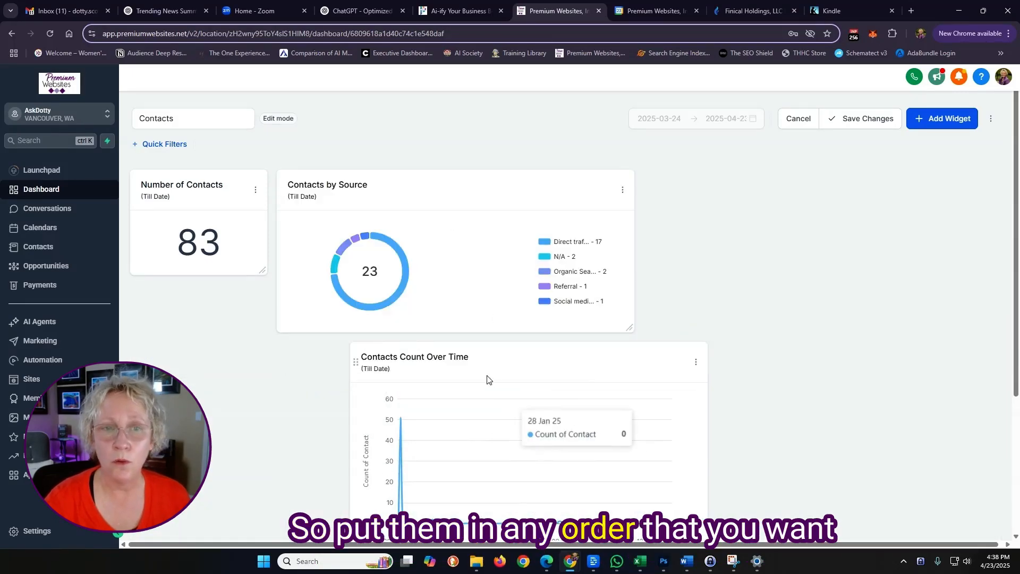
pyautogui.moveTo(485, 381); pyautogui.dragTo(295, 250)
pyautogui.moveTo(340, 413); pyautogui.dragTo(767, 360)
pyautogui.scroll(1, 691, 394)
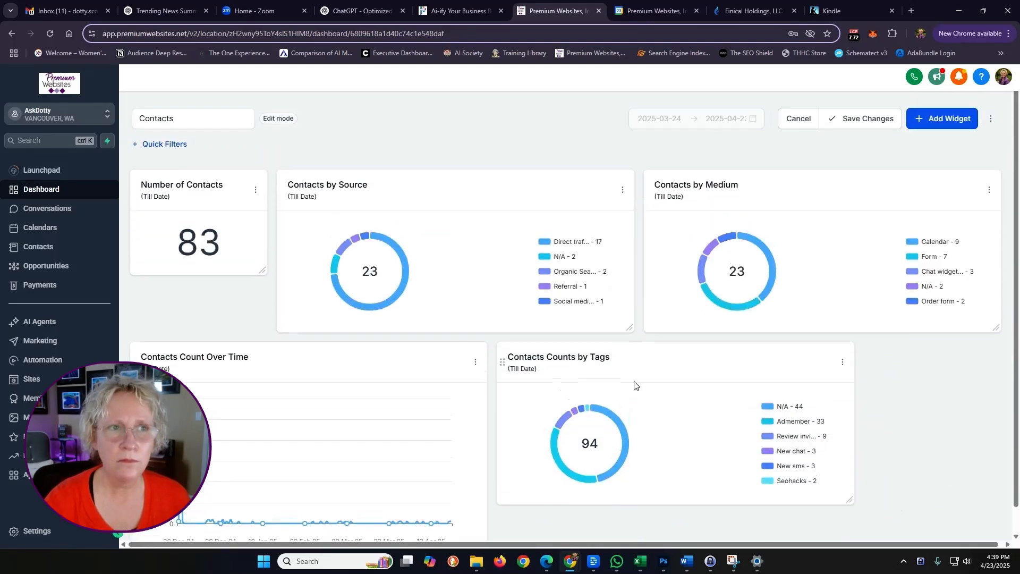
pyautogui.click(876, 126)
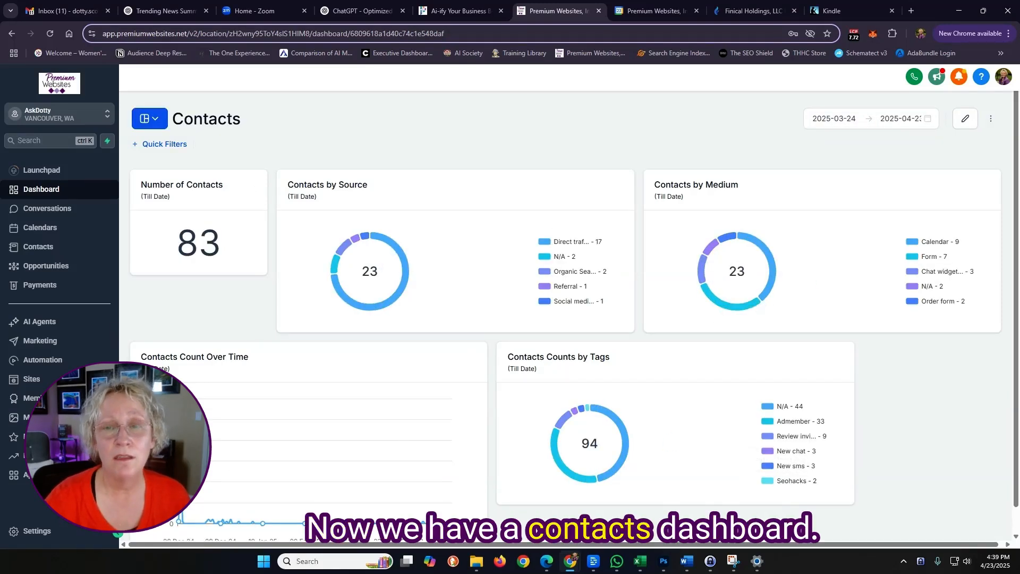
# Switch to the Premium Websites, Inc. sub-account and review the opportunity, funnel, stage and contact widgets on its dashboard
pyautogui.click(43, 114)
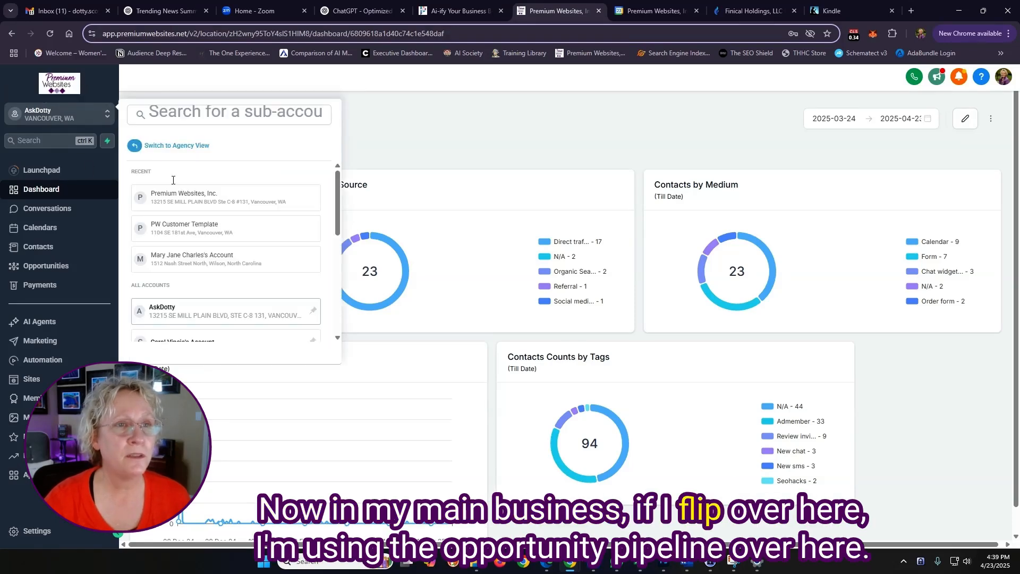
pyautogui.click(179, 202)
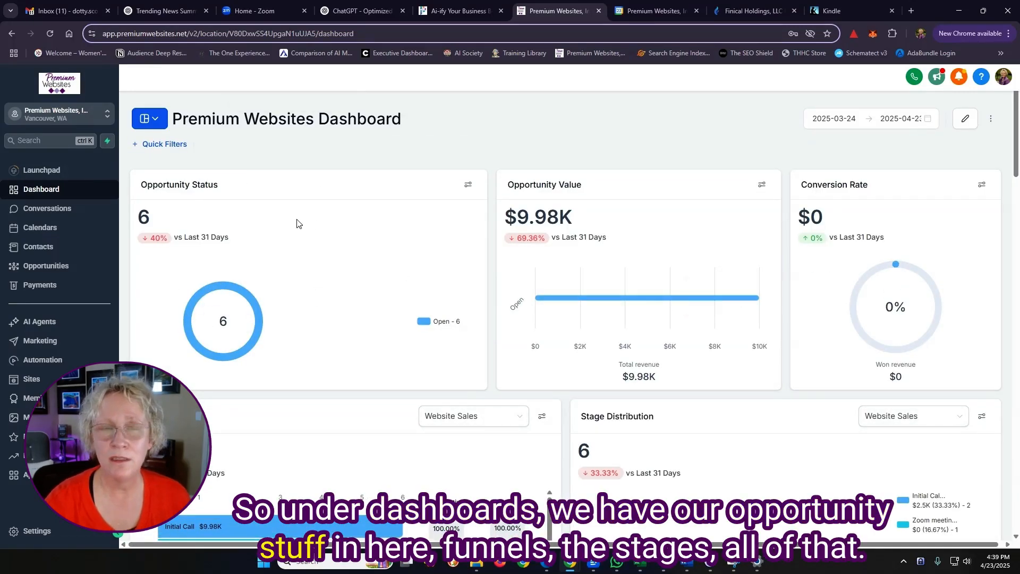
pyautogui.scroll(-2, 565, 265)
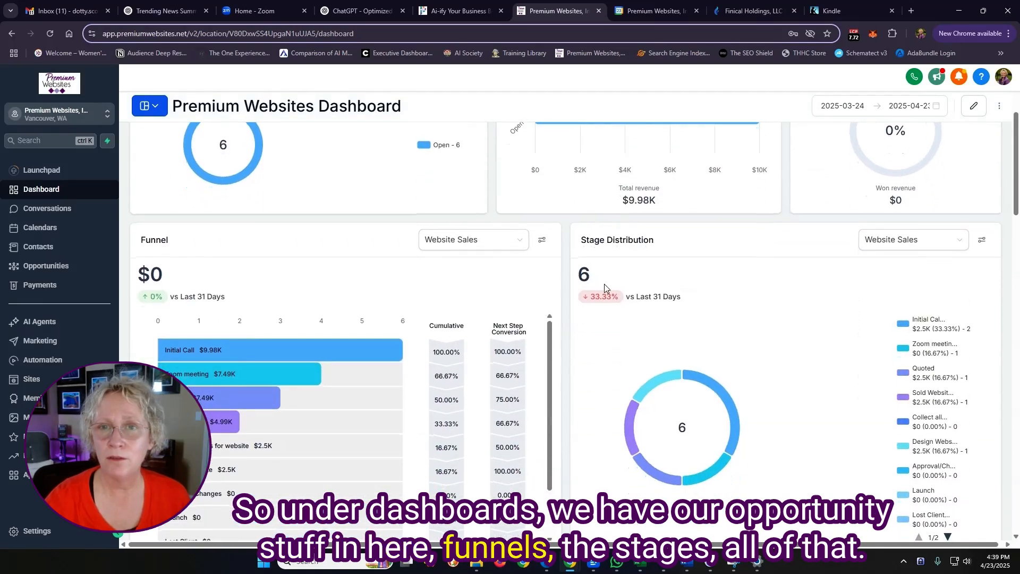
pyautogui.scroll(-4, 664, 291)
pyautogui.scroll(-3, 724, 290)
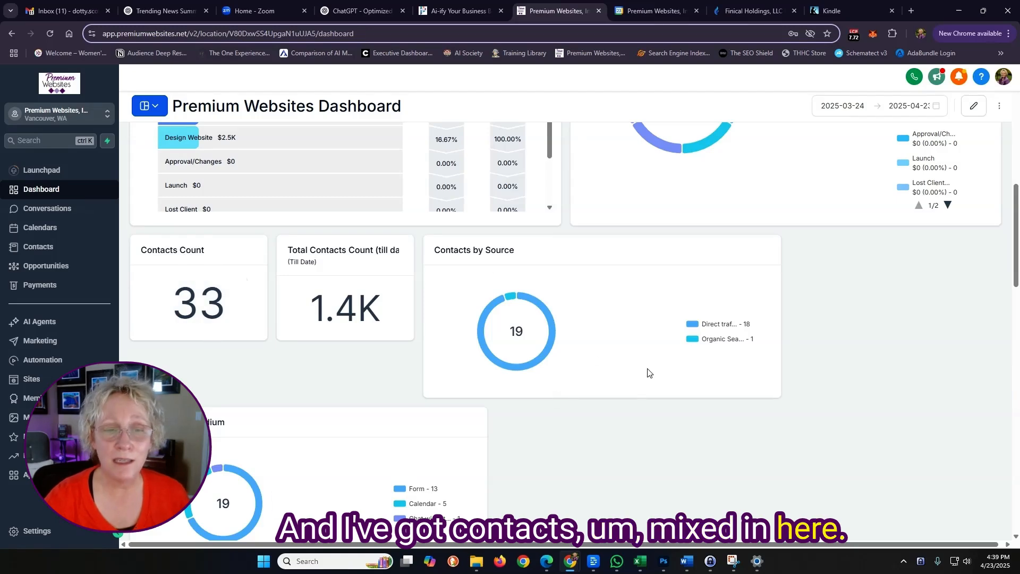
pyautogui.scroll(-4, 648, 373)
pyautogui.scroll(4, 647, 373)
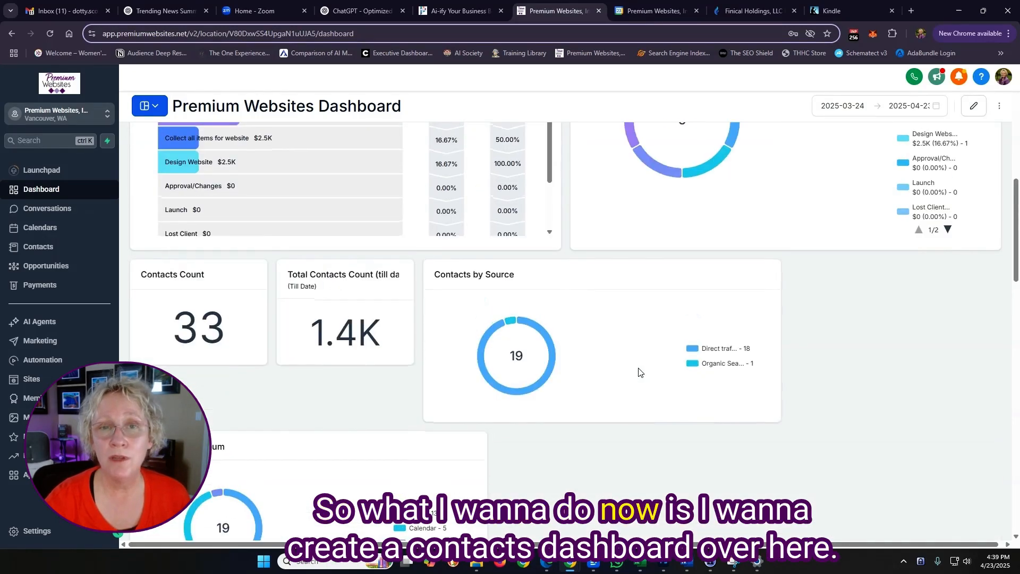
pyautogui.scroll(7, 638, 371)
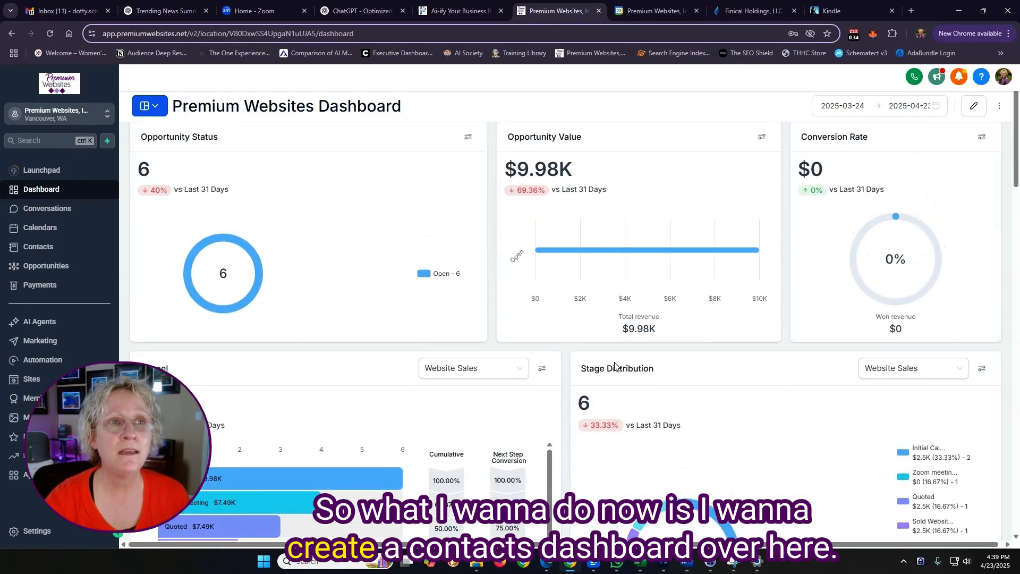
# Switch to the second dashboard listed under My Dashboards and open it for editing
pyautogui.scroll(1, 614, 365)
pyautogui.click(154, 120)
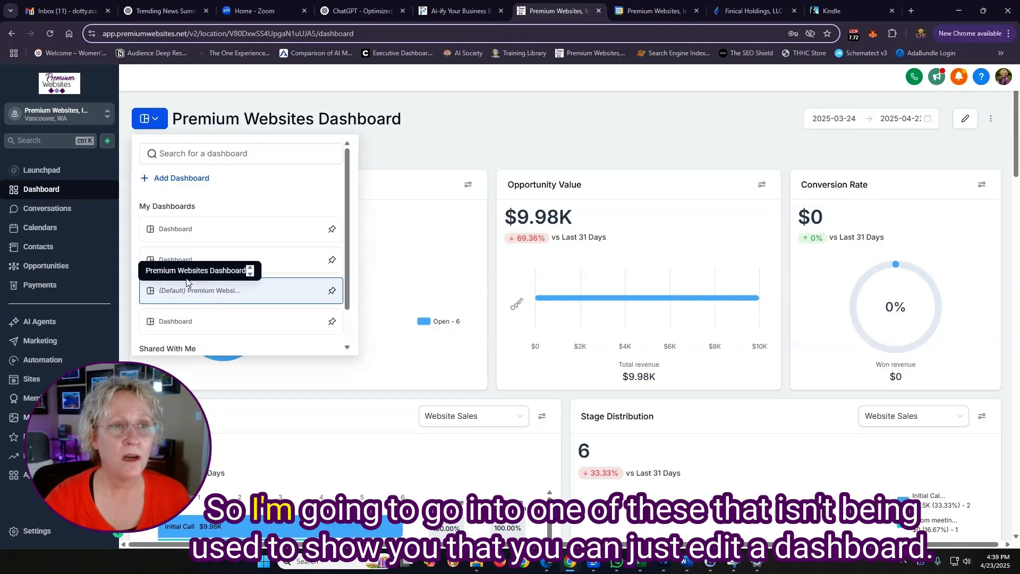
pyautogui.click(183, 260)
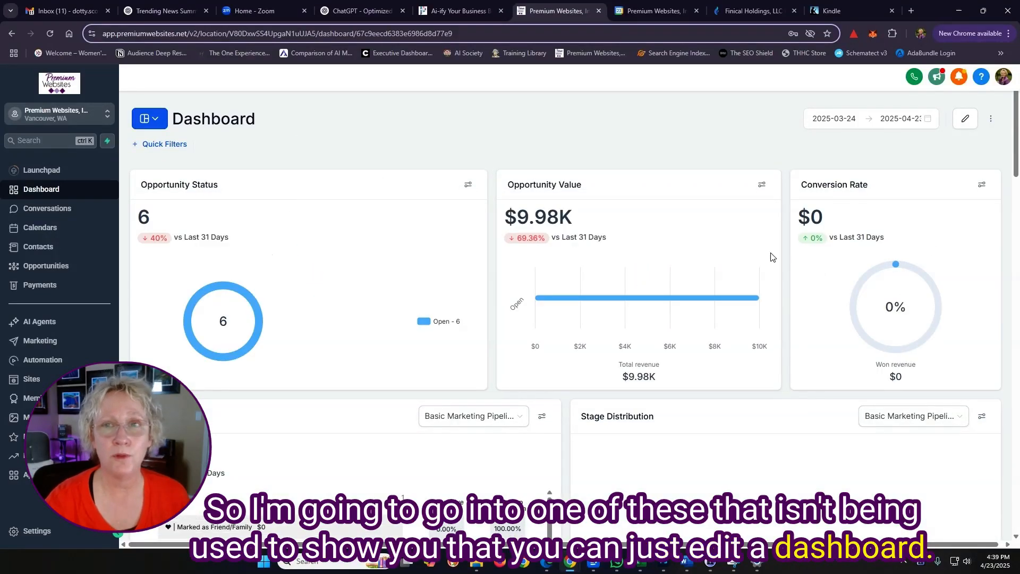
pyautogui.click(967, 126)
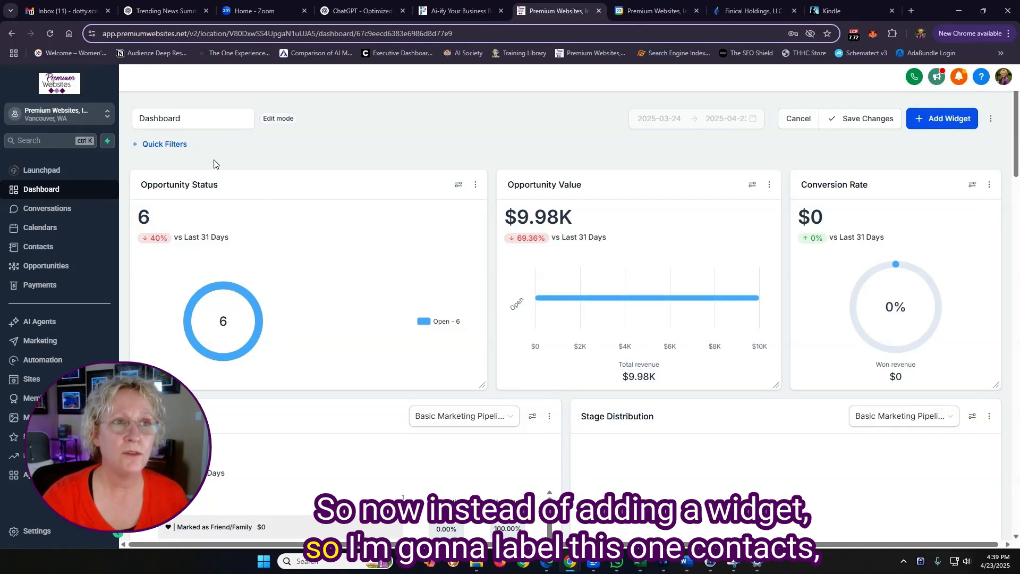
# Rename the dashboard as Contacts and delete its opportunity, conversion rate, funnel, stage distribution and tasks widgets
pyautogui.moveTo(198, 121); pyautogui.dragTo(123, 108)
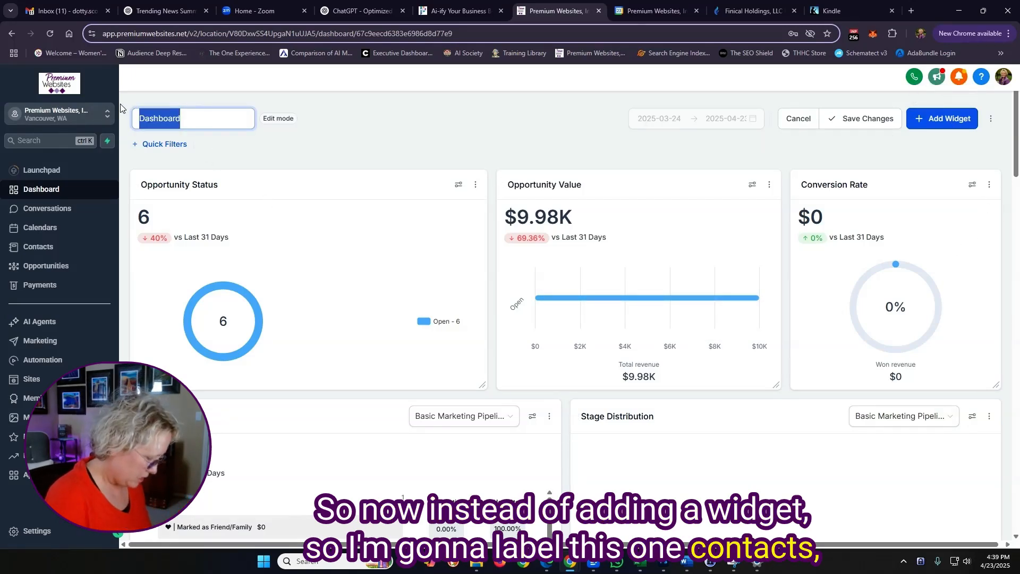
pyautogui.write('Contacts')
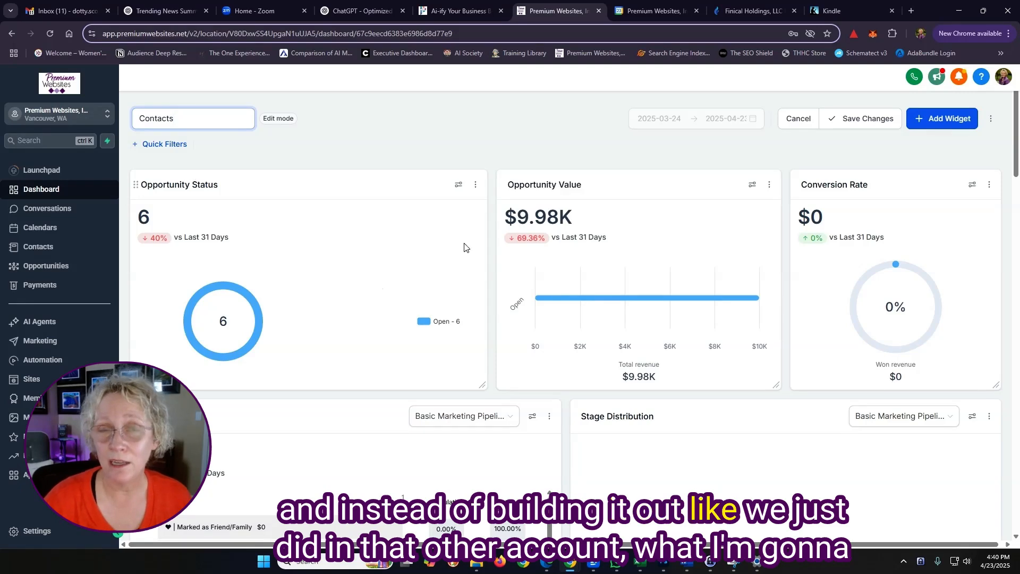
pyautogui.click(476, 187)
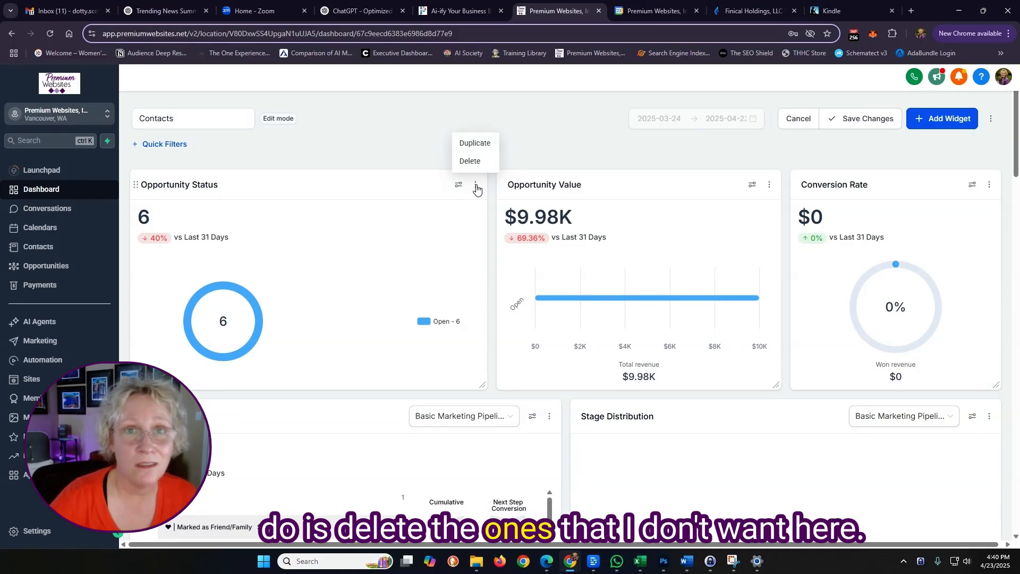
pyautogui.click(470, 161)
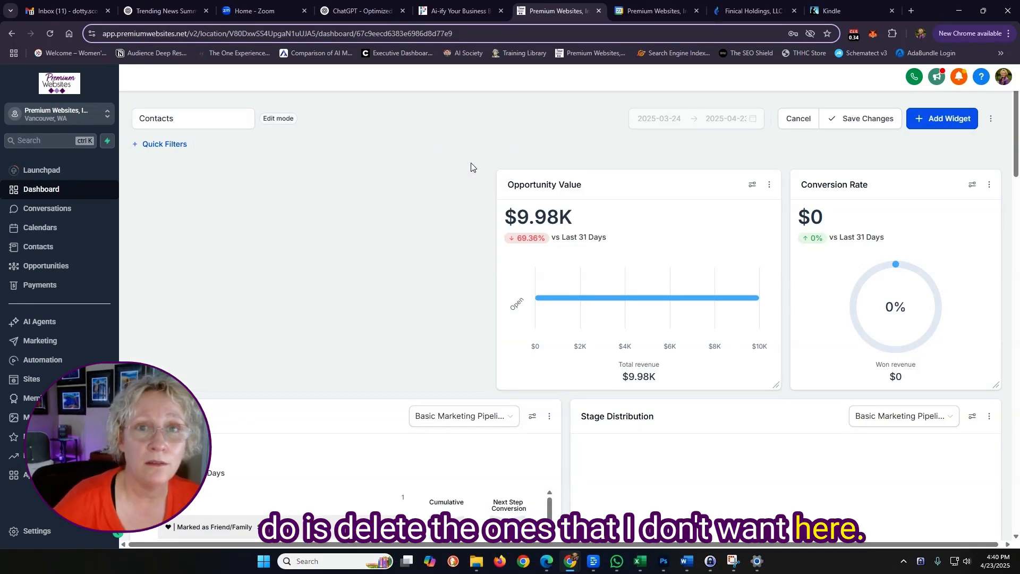
pyautogui.click(770, 188)
pyautogui.click(768, 160)
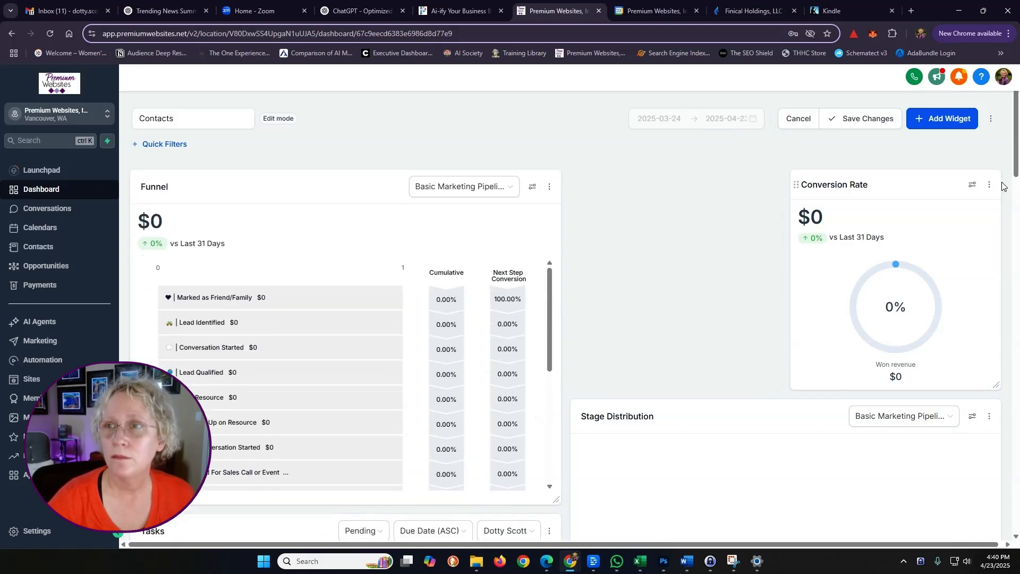
pyautogui.click(984, 162)
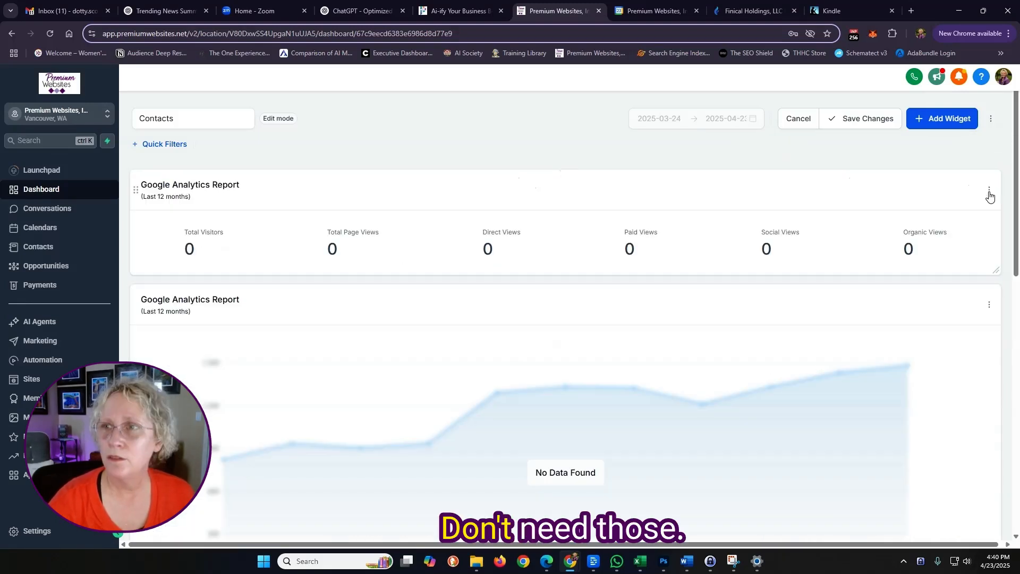
# Delete both Google Analytics Report widgets and the remaining Google Business and Google Ads widgets so the dashboard is empty
pyautogui.click(990, 190)
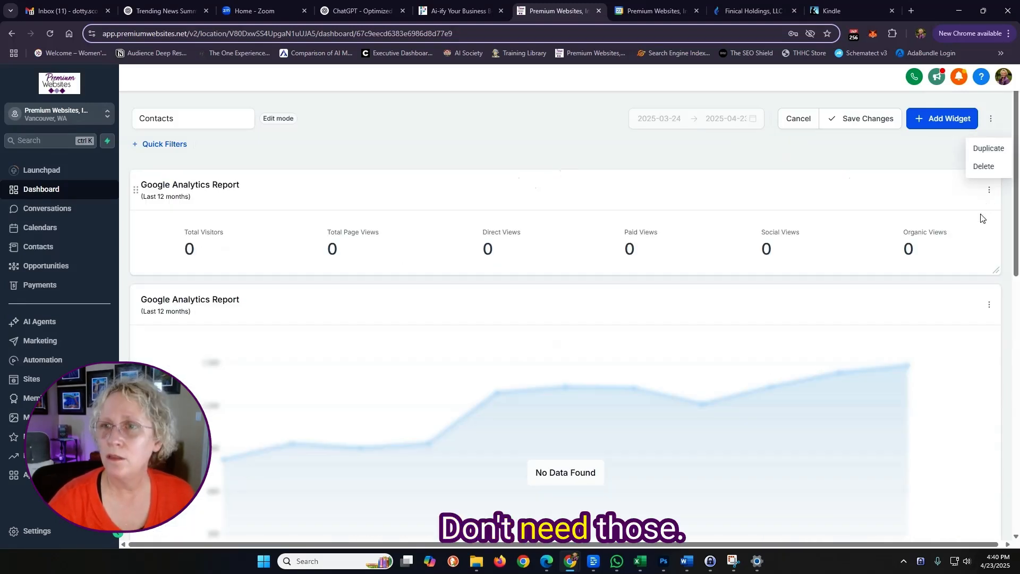
pyautogui.click(983, 166)
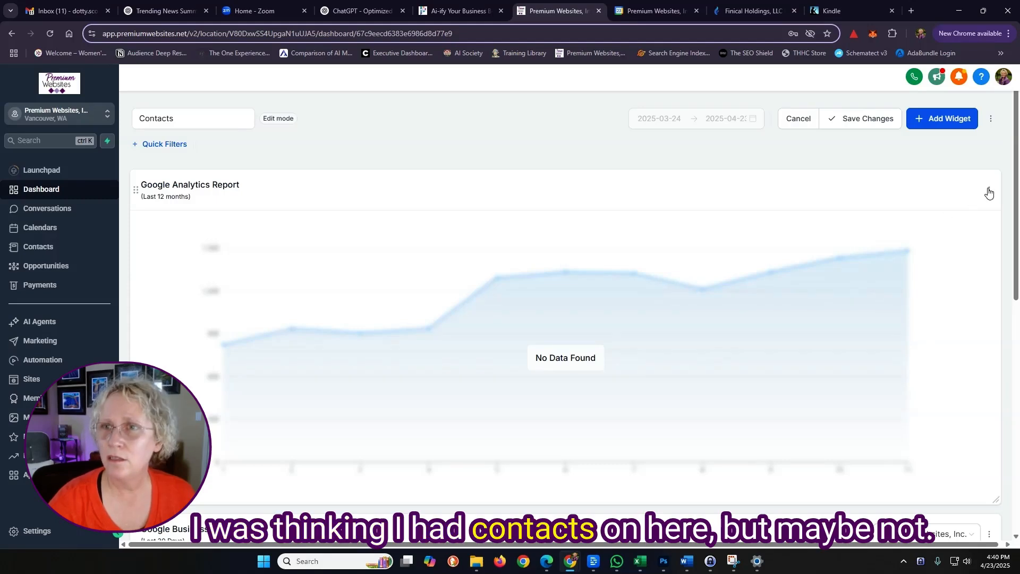
pyautogui.click(989, 190)
pyautogui.click(985, 166)
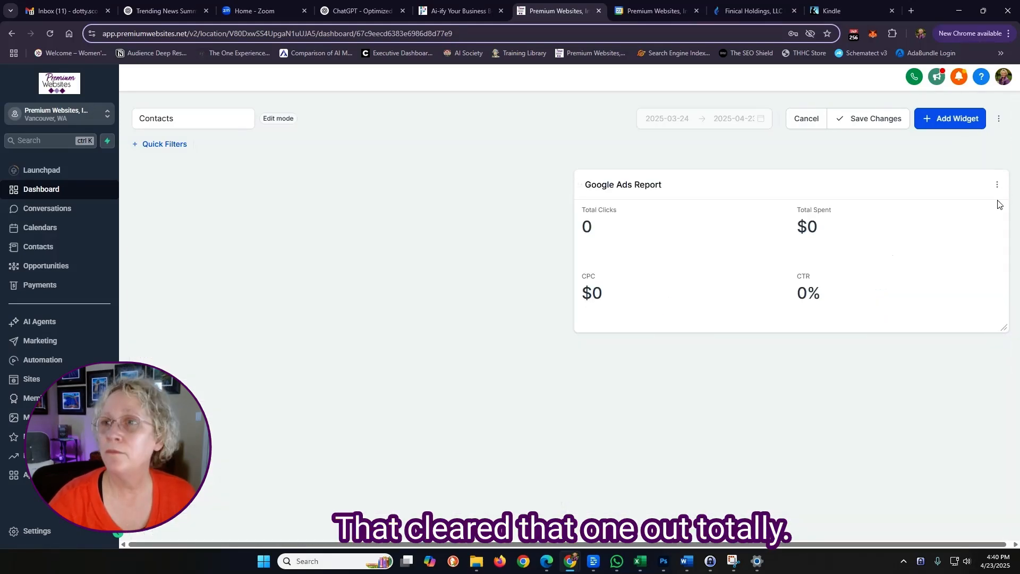
pyautogui.click(997, 185)
pyautogui.click(977, 162)
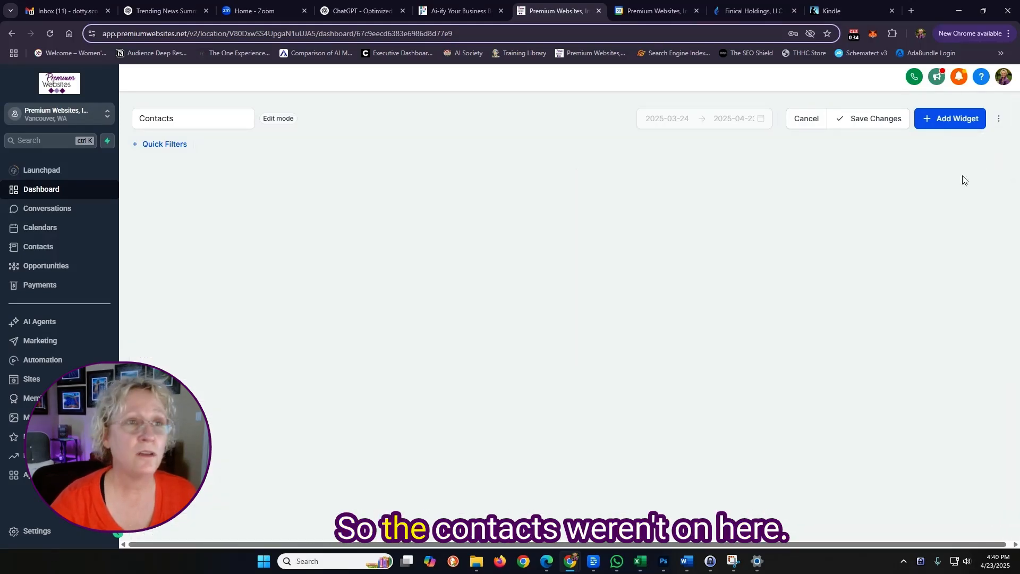
# Add a Contacts Count widget with its date range override set to Till Date
pyautogui.click(950, 117)
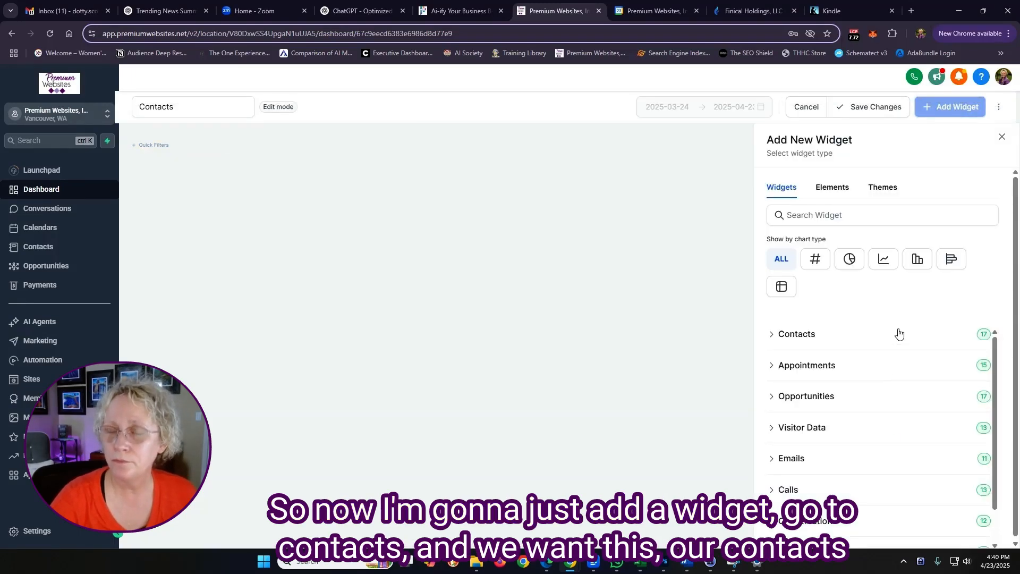
pyautogui.scroll(-1, 898, 334)
pyautogui.scroll(1, 790, 337)
pyautogui.click(866, 335)
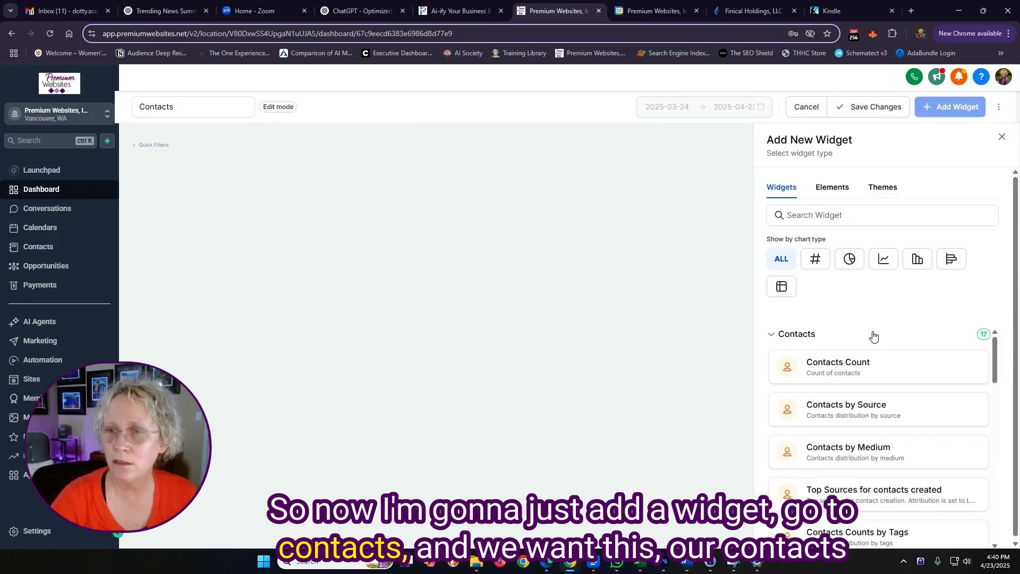
pyautogui.click(839, 367)
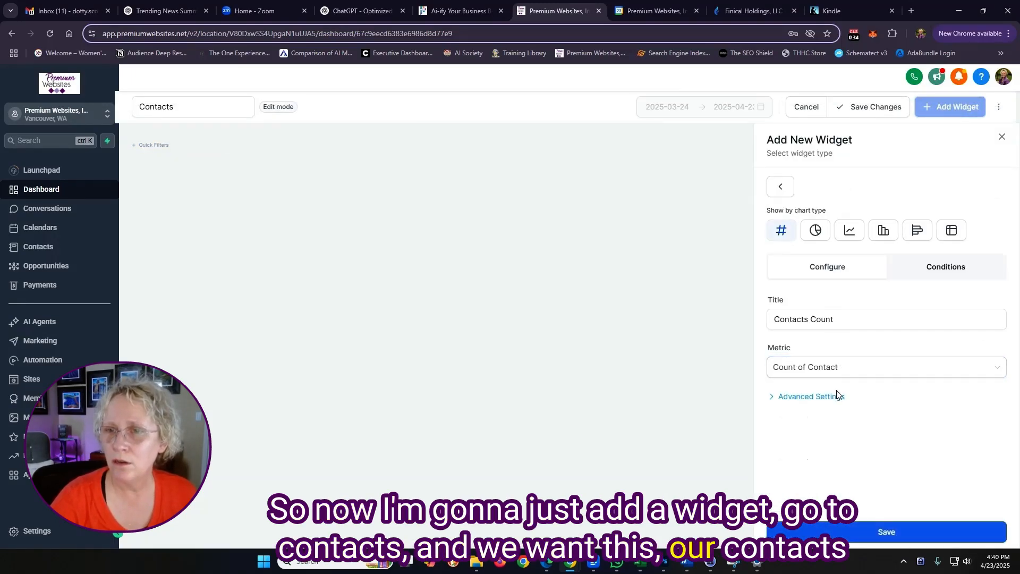
pyautogui.click(806, 397)
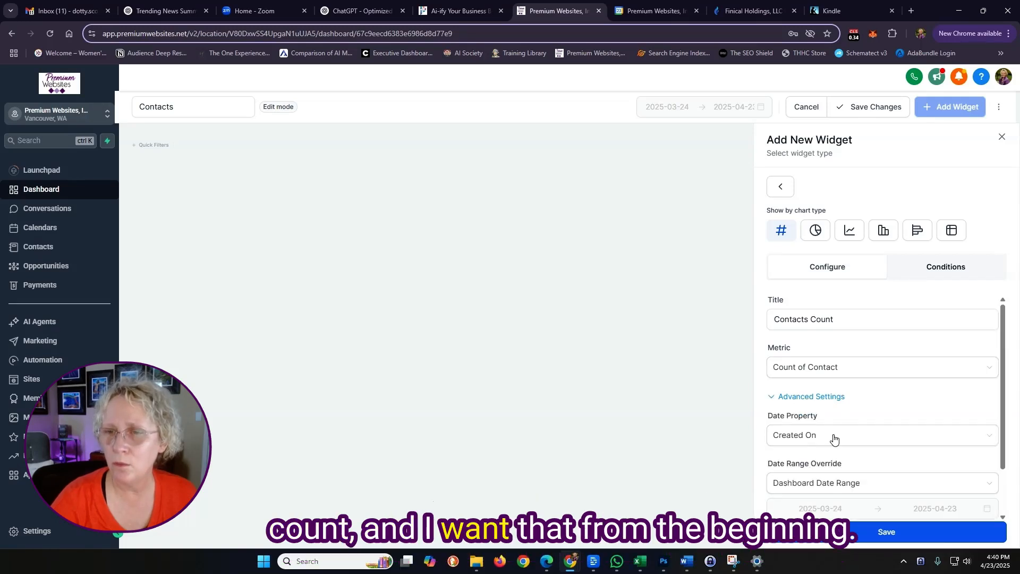
pyautogui.scroll(-1, 835, 436)
pyautogui.click(824, 424)
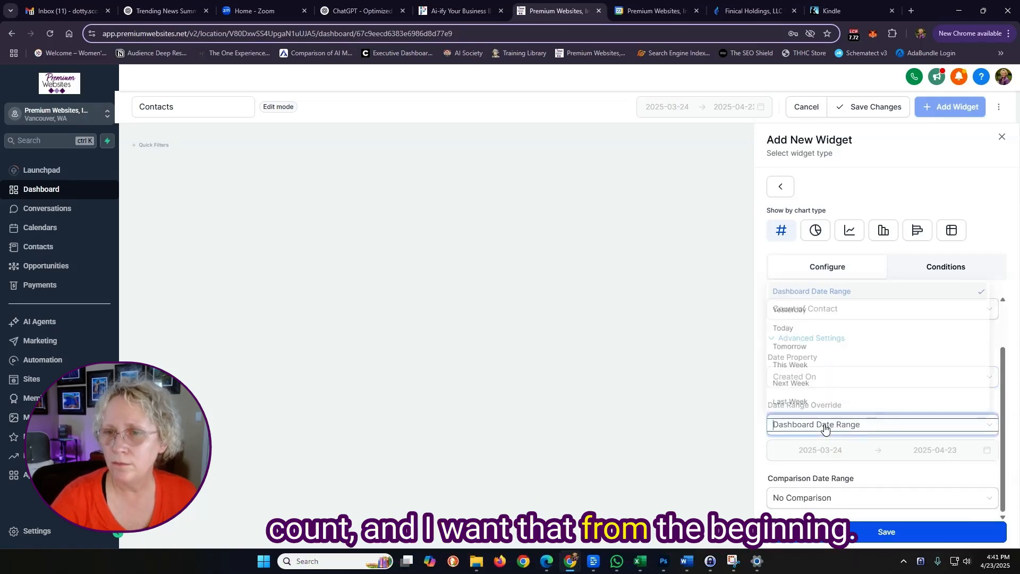
pyautogui.scroll(-2, 823, 384)
pyautogui.scroll(-2, 823, 384)
pyautogui.click(802, 383)
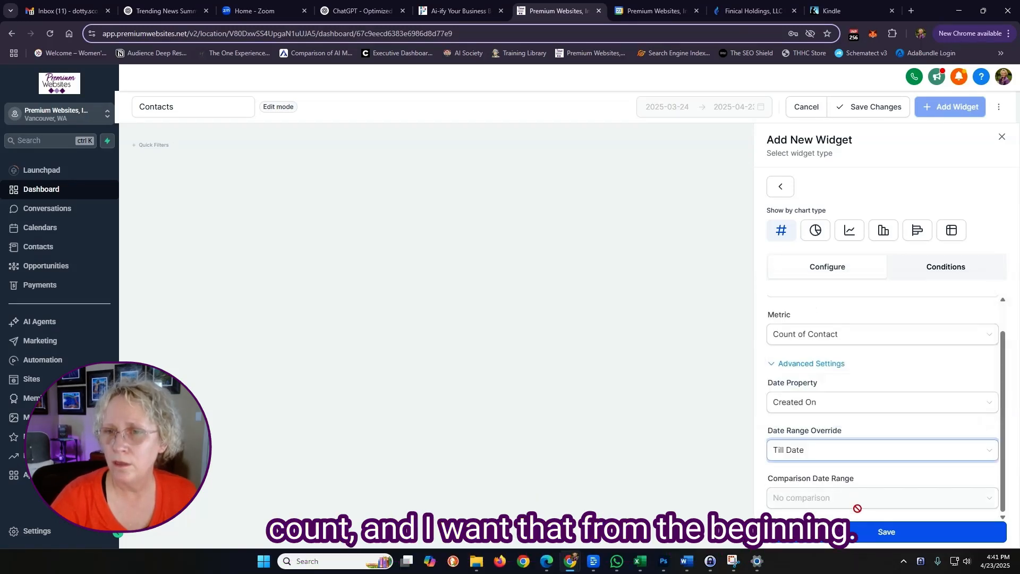
pyautogui.click(891, 538)
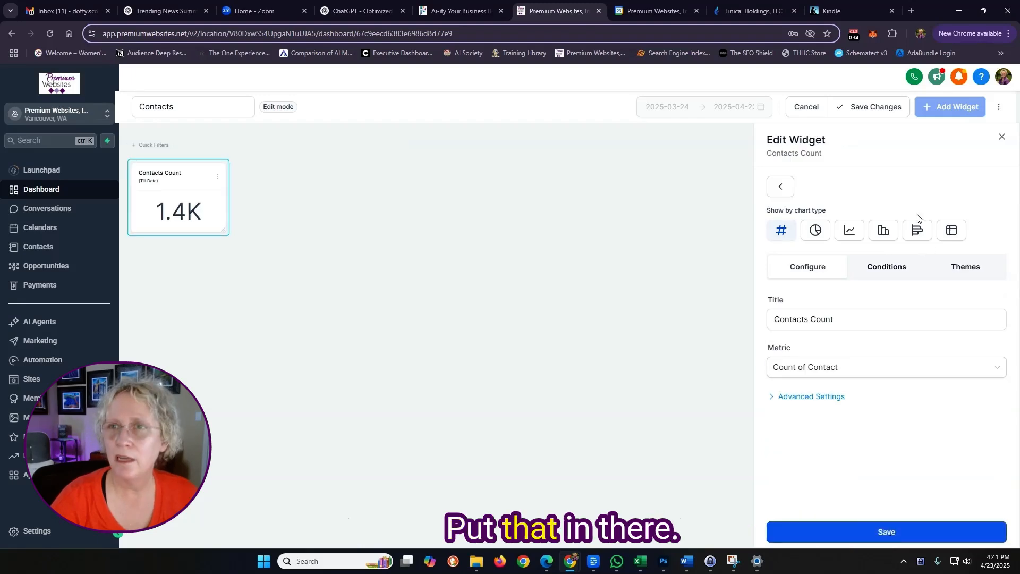
# Add a Contacts by Source widget grouped by Session Source, with its date range override set to Till Date
pyautogui.click(780, 186)
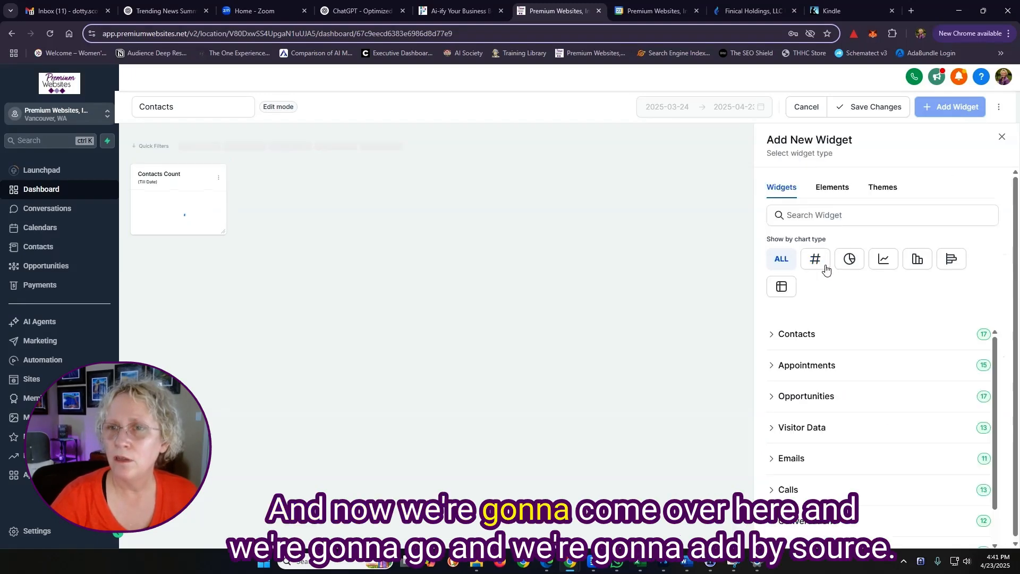
pyautogui.click(830, 340)
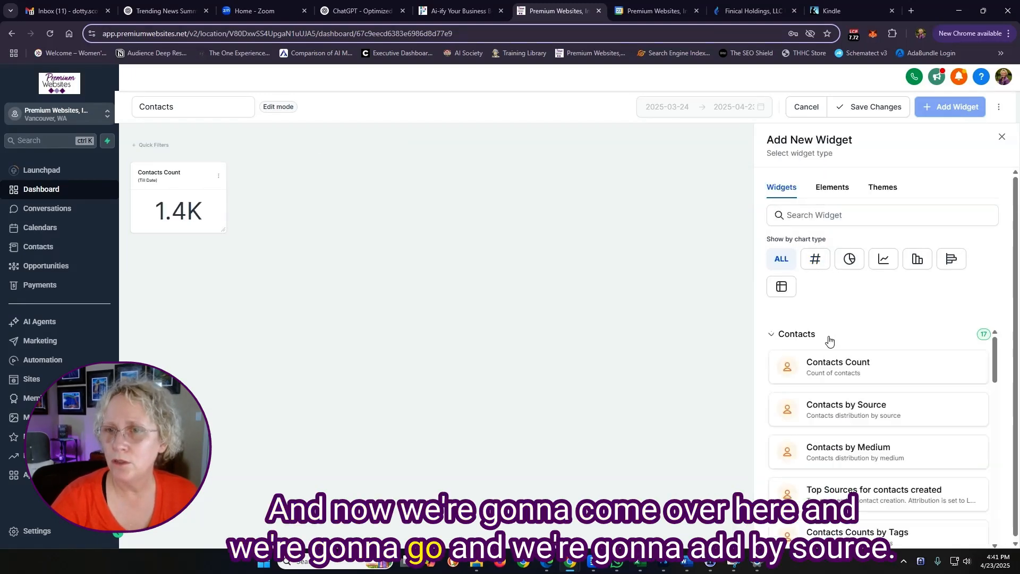
pyautogui.click(861, 416)
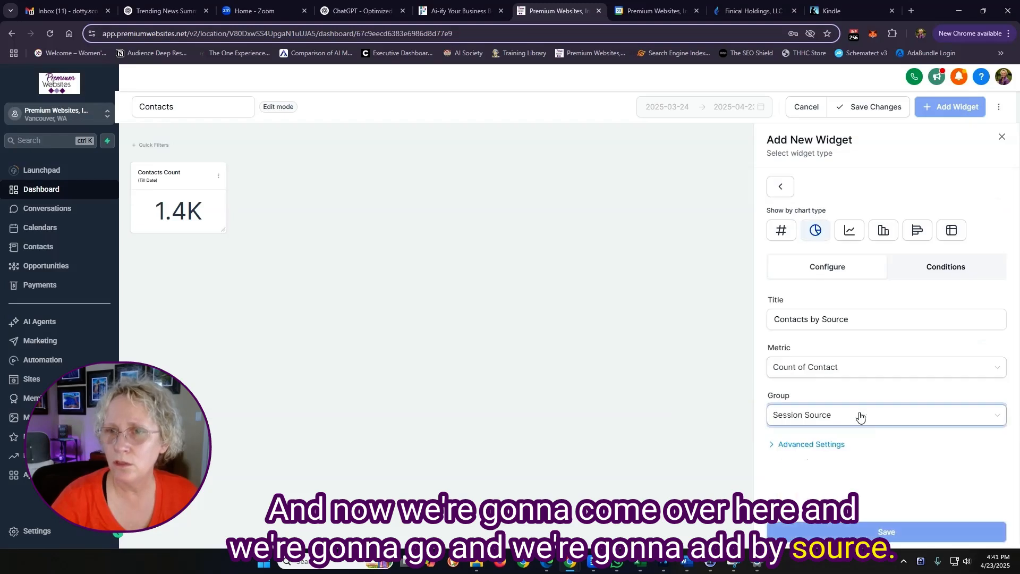
pyautogui.click(815, 445)
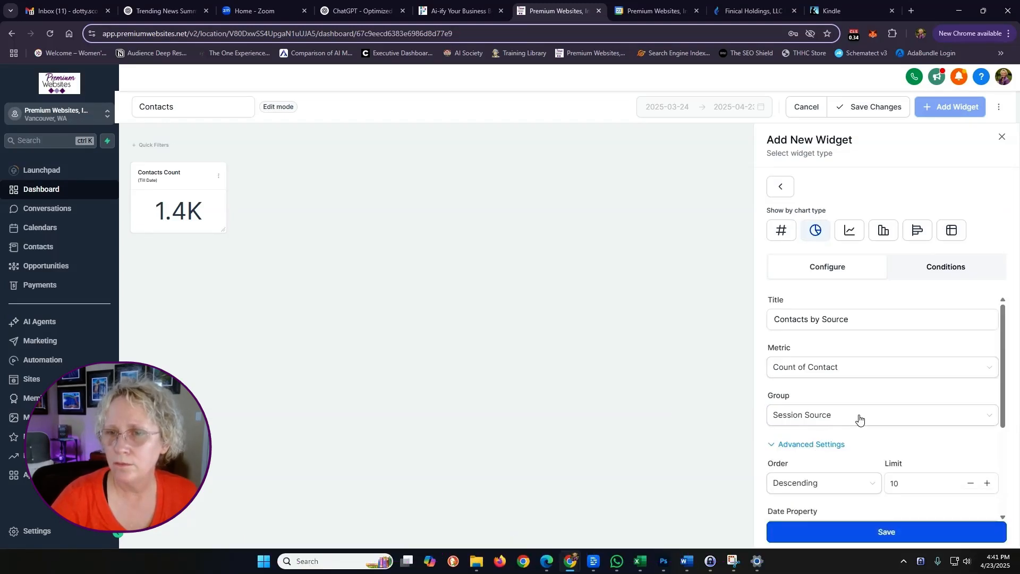
pyautogui.scroll(-3, 859, 418)
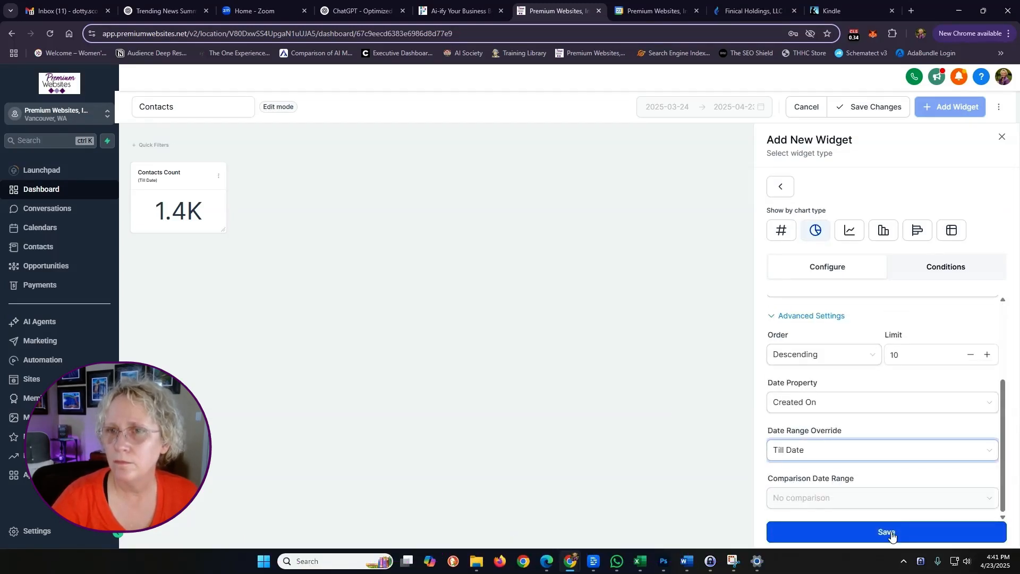
pyautogui.click(890, 536)
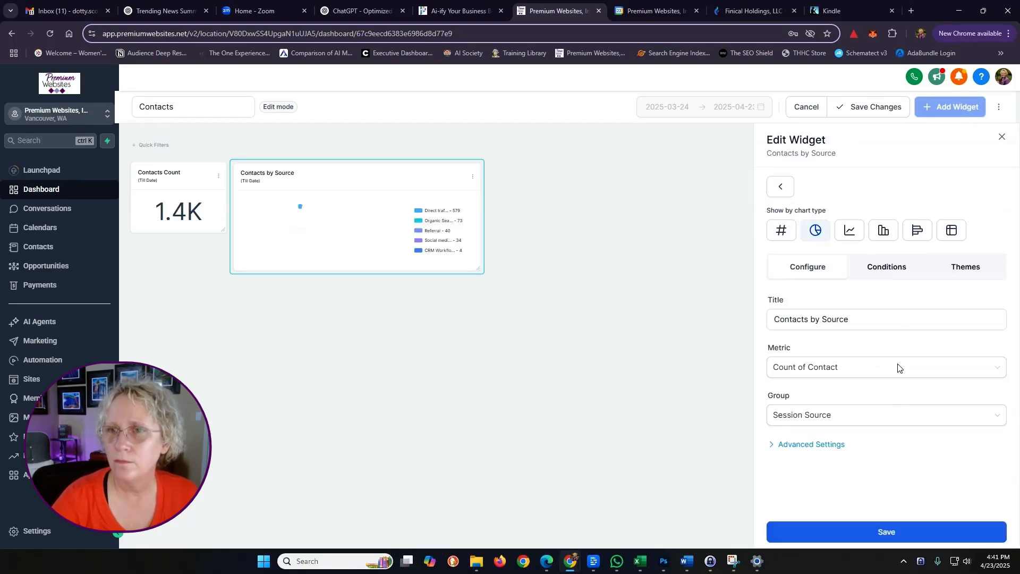
# Review the Contacts by Source widget's conditions and apply the Pink theme to it
pyautogui.click(889, 272)
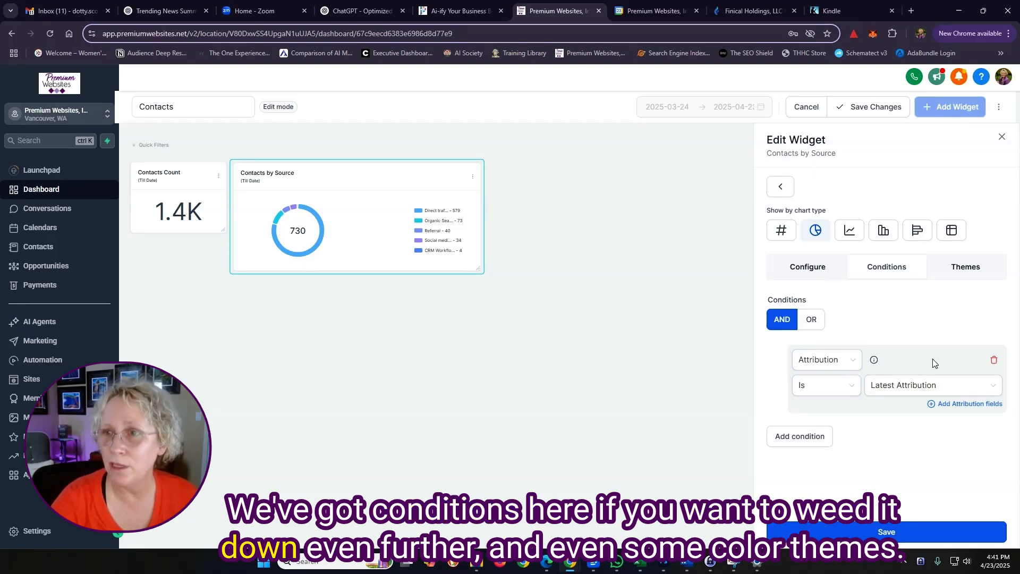
pyautogui.click(960, 270)
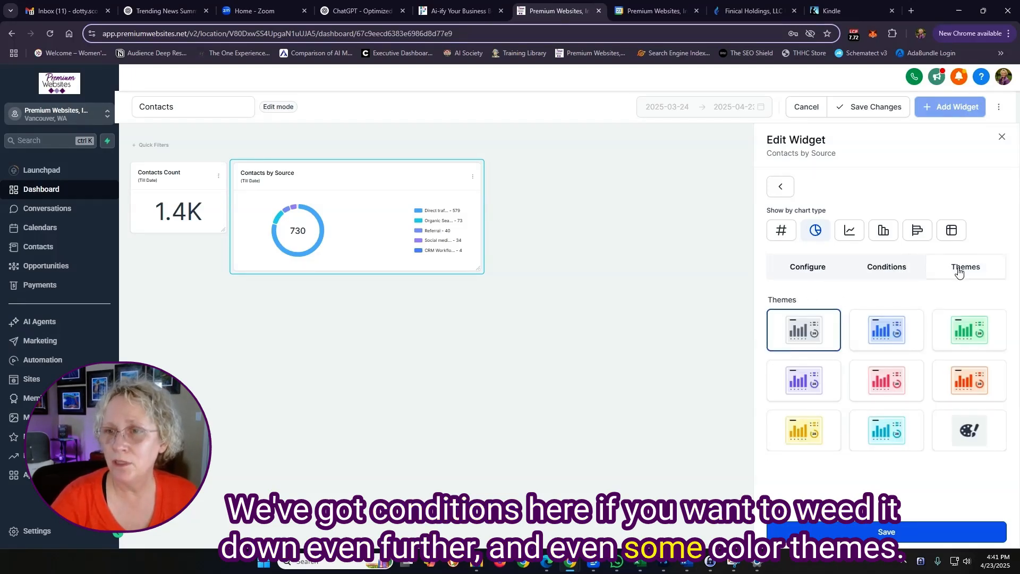
pyautogui.click(888, 389)
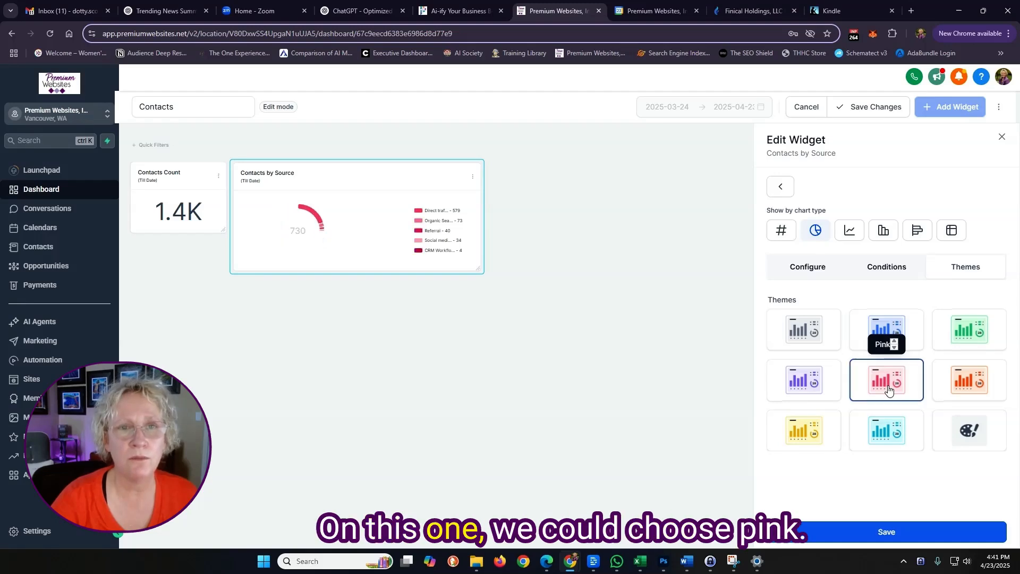
# Add a Contacts by Medium widget grouped by Medium, with its date range override set to Till Date
pyautogui.click(781, 187)
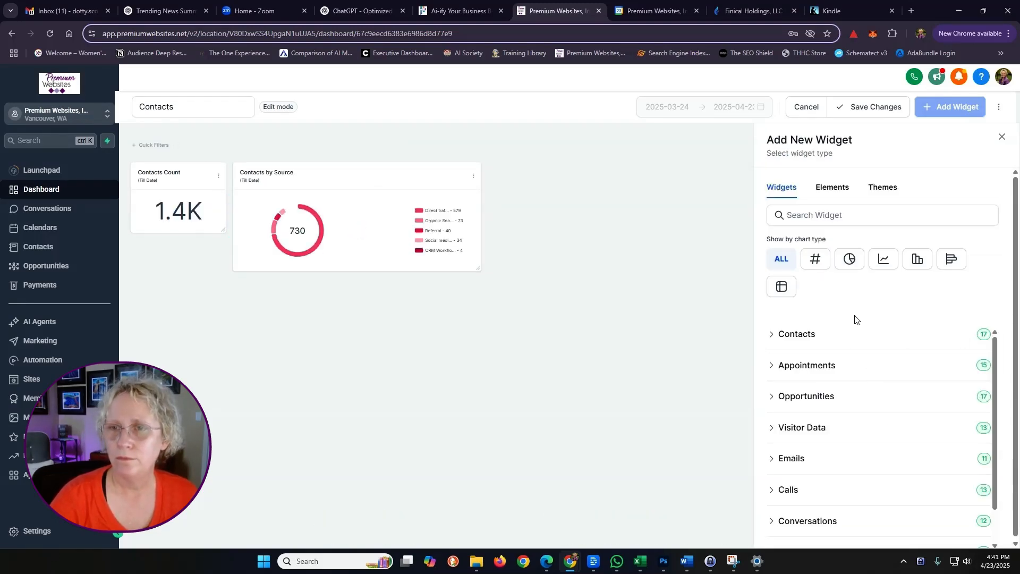
pyautogui.click(808, 336)
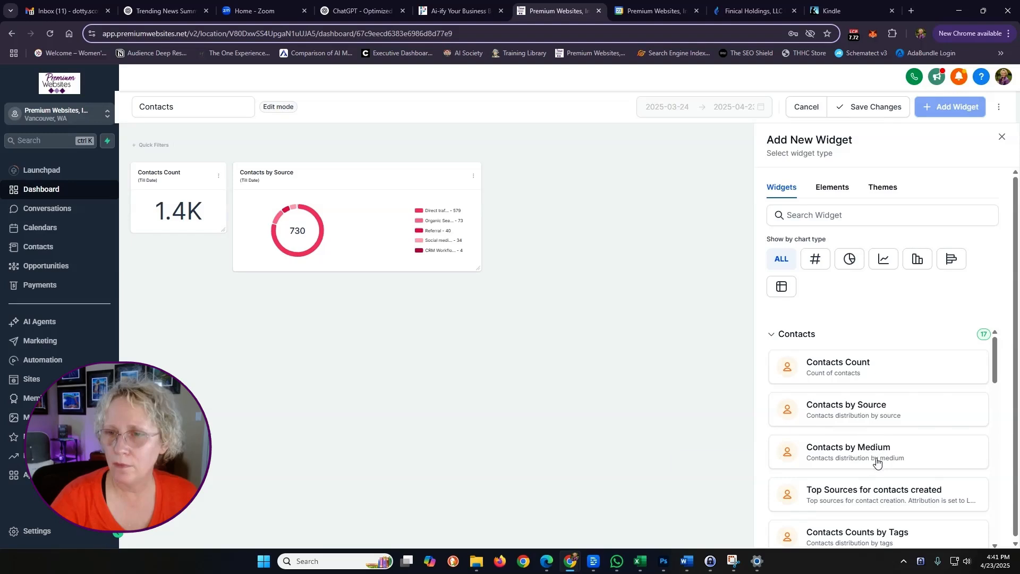
pyautogui.click(870, 458)
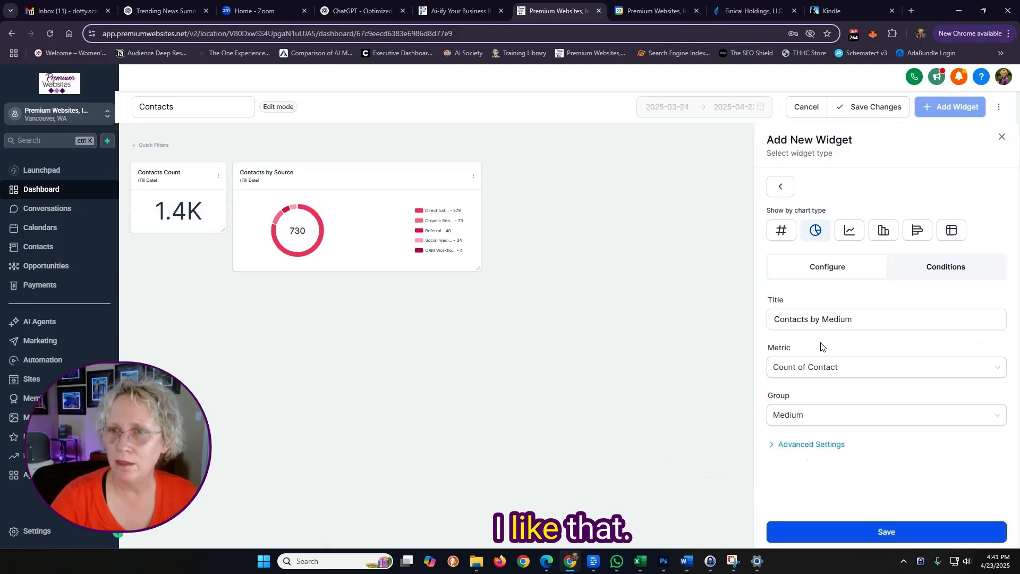
pyautogui.click(804, 445)
pyautogui.scroll(-3, 824, 415)
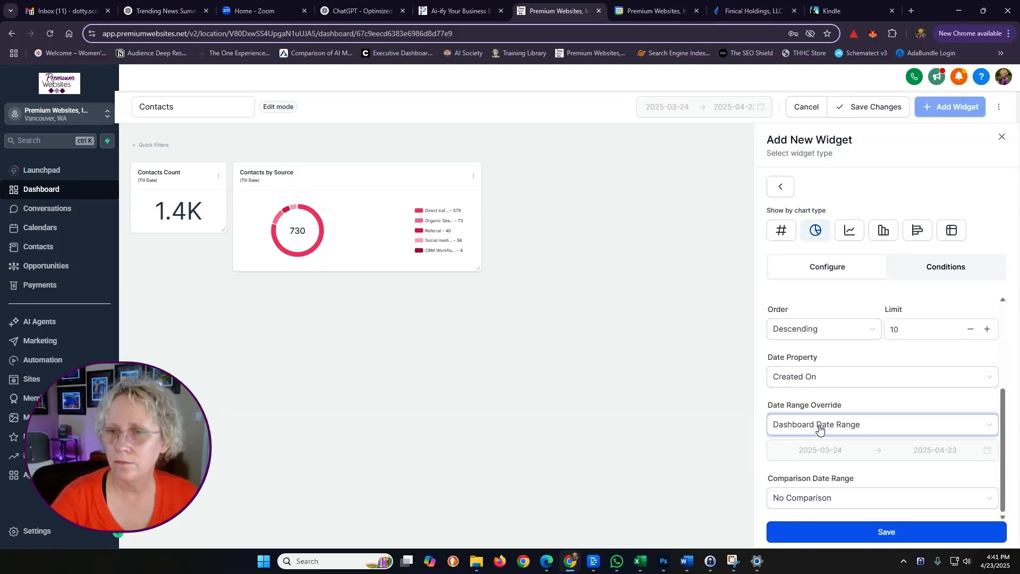
pyautogui.click(818, 424)
pyautogui.scroll(-5, 807, 354)
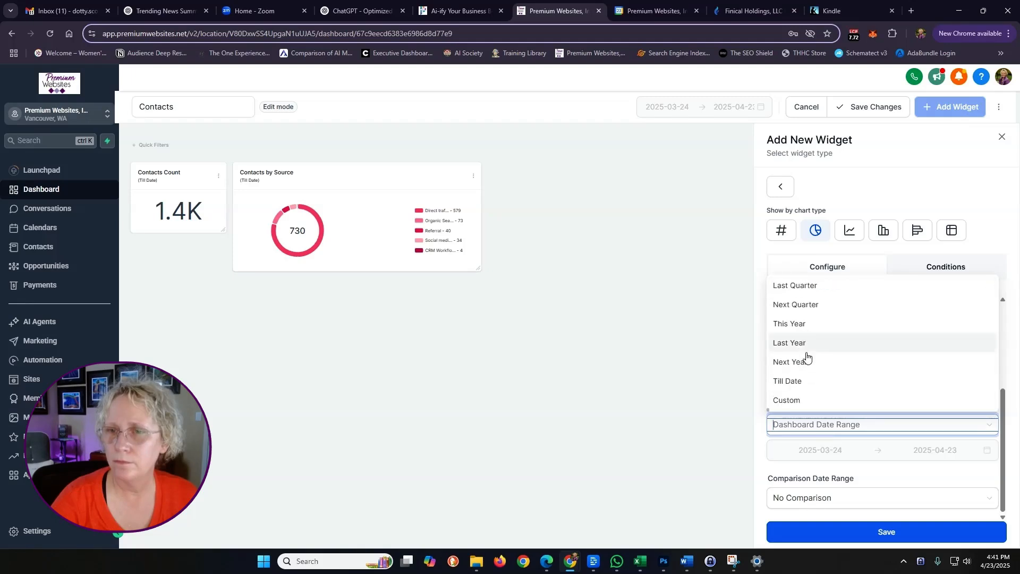
pyautogui.click(795, 383)
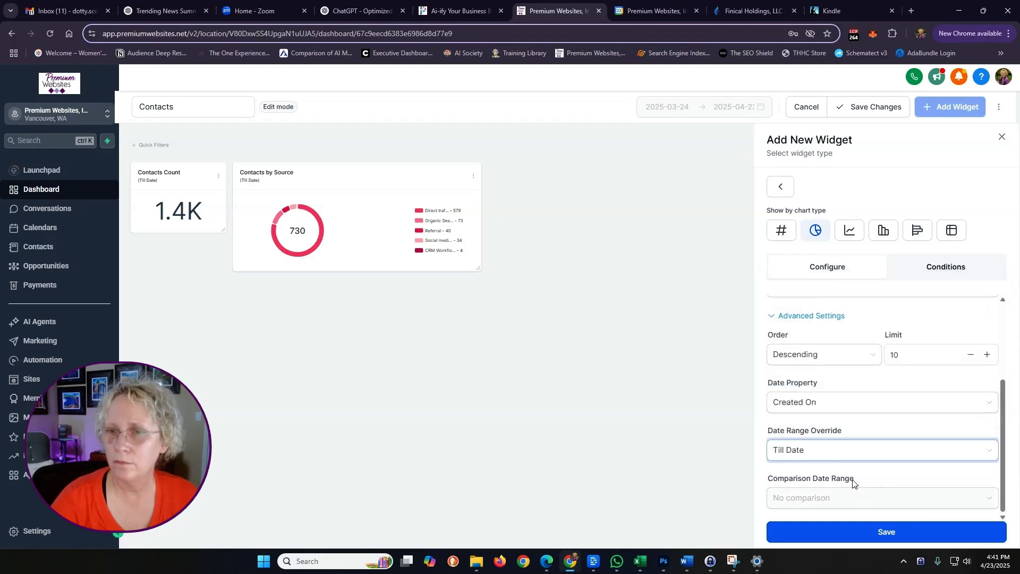
pyautogui.click(899, 527)
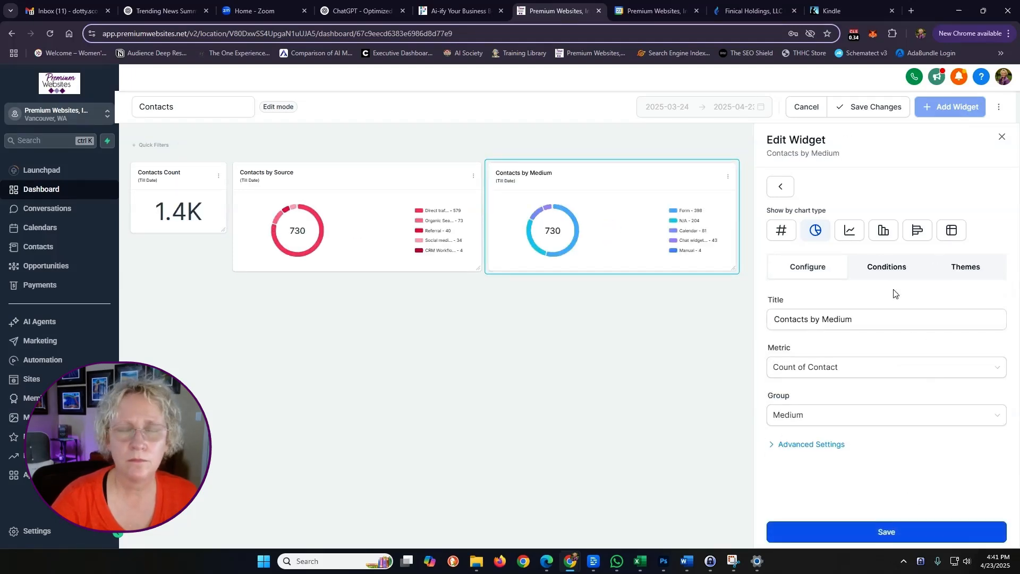
# Add a Top Sources for contacts created bar chart viewed by Session Source, with its date range override set to Till Date
pyautogui.click(782, 185)
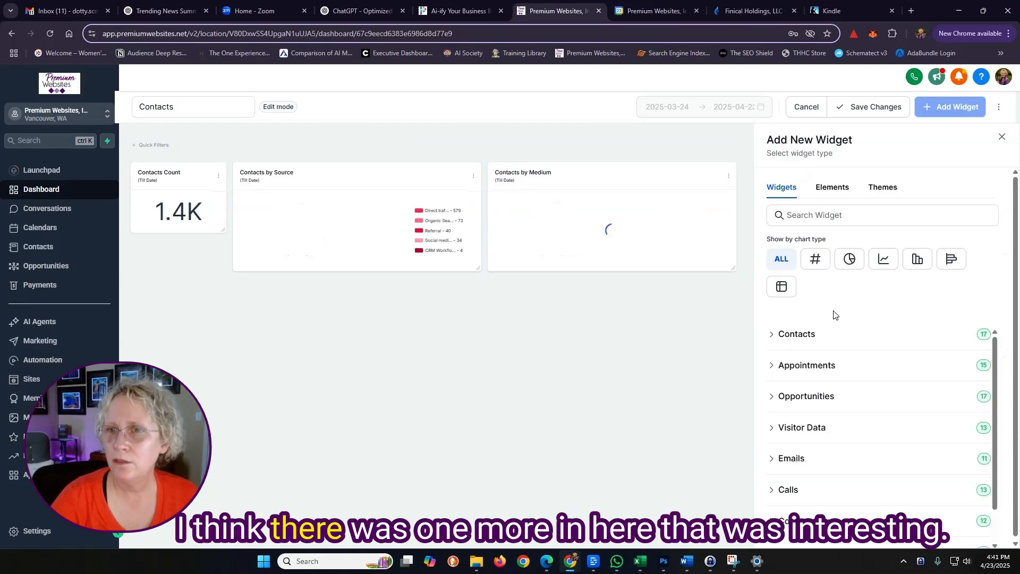
pyautogui.click(817, 338)
pyautogui.scroll(-2, 892, 413)
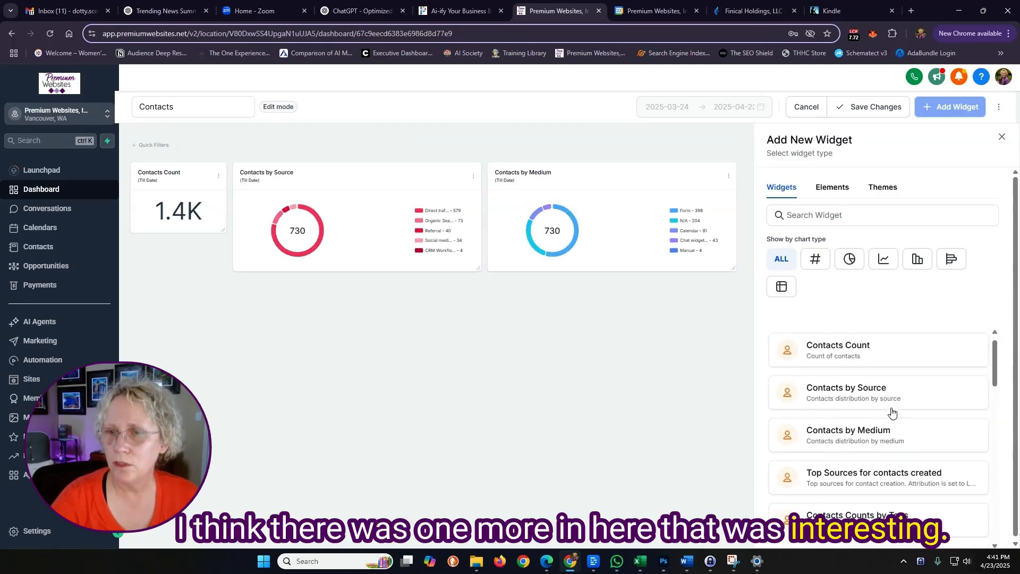
pyautogui.scroll(-1, 892, 411)
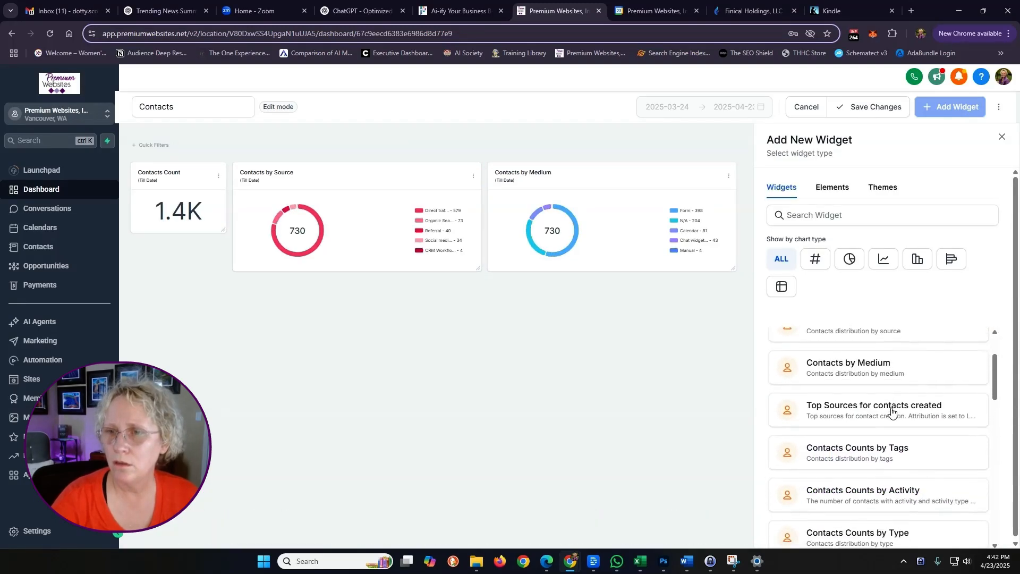
pyautogui.click(856, 403)
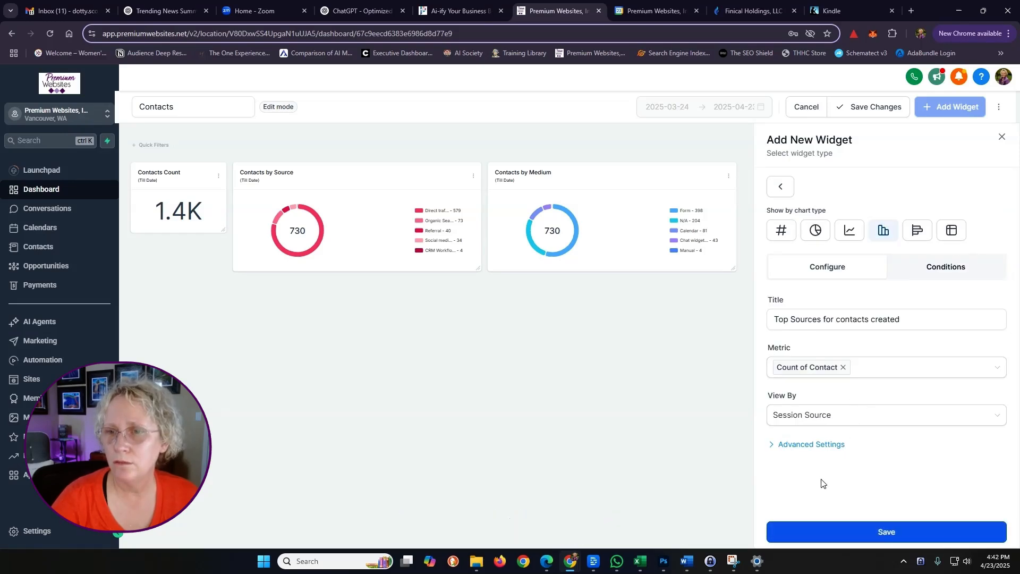
pyautogui.click(802, 449)
pyautogui.scroll(-3, 837, 441)
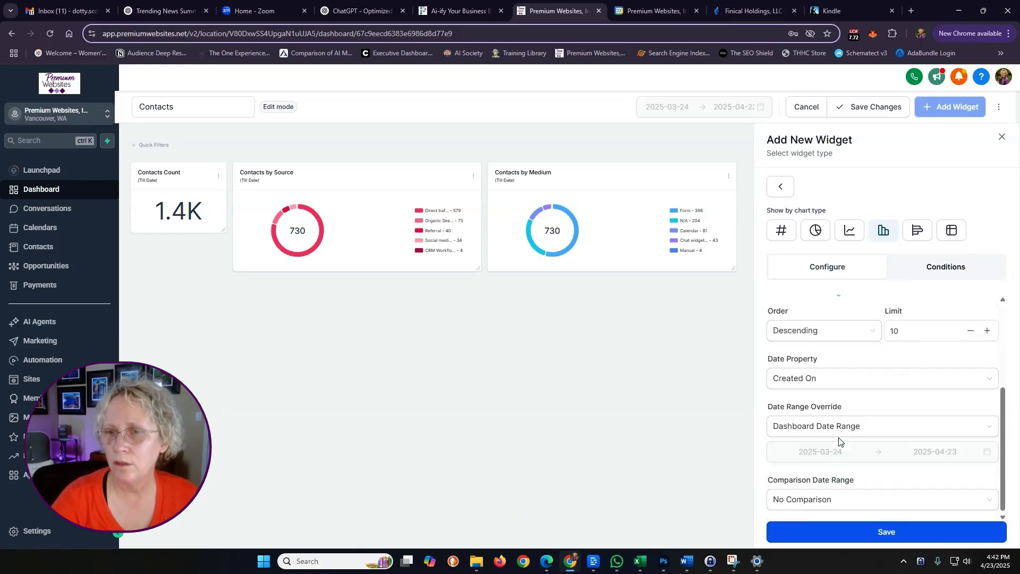
pyautogui.click(820, 429)
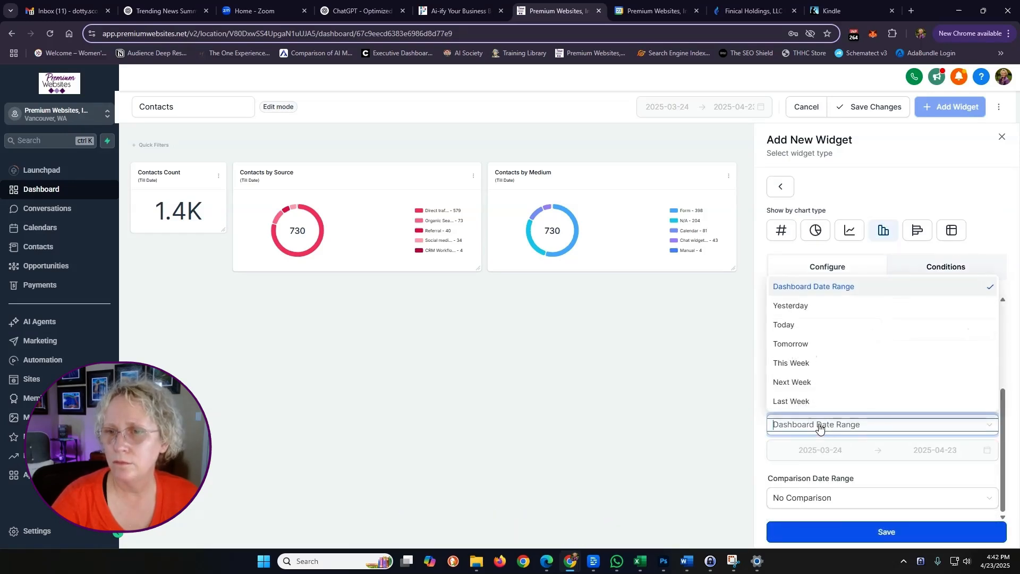
pyautogui.scroll(-5, 832, 368)
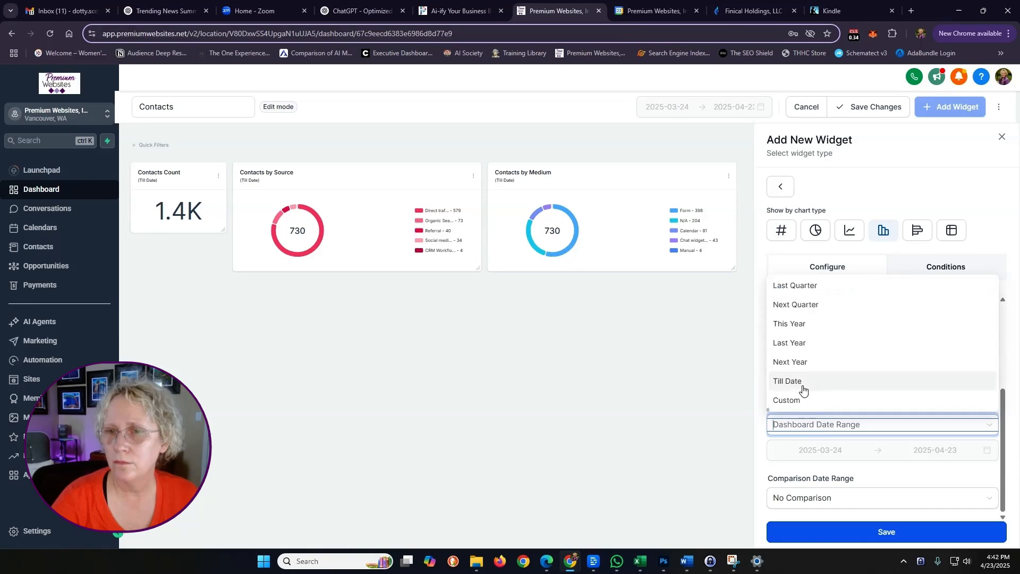
pyautogui.click(794, 383)
pyautogui.click(886, 532)
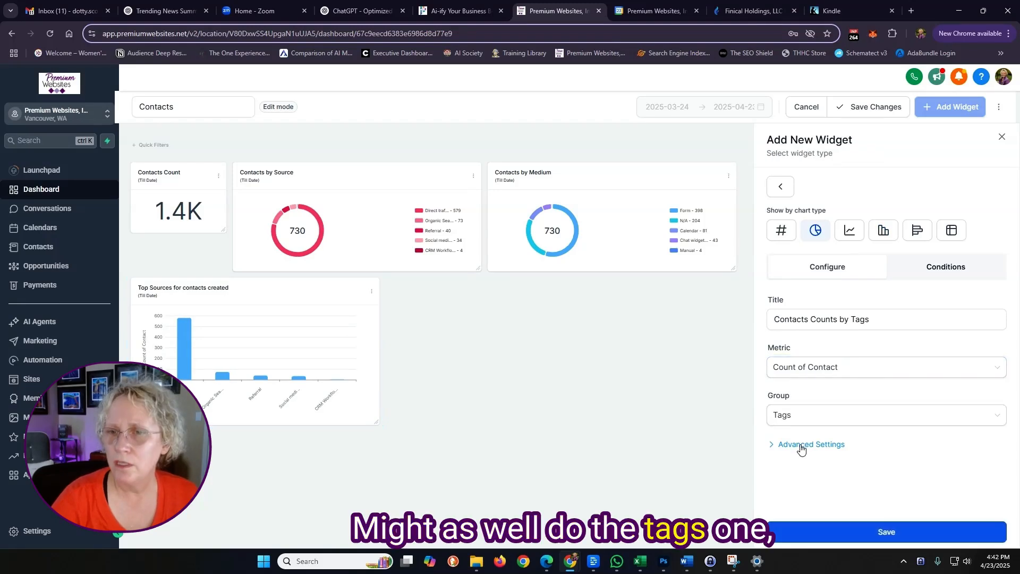
# Add a Contacts Counts by Tags widget grouped by Tags, with its date range override set to Till Date
pyautogui.click(802, 448)
pyautogui.scroll(-3, 832, 382)
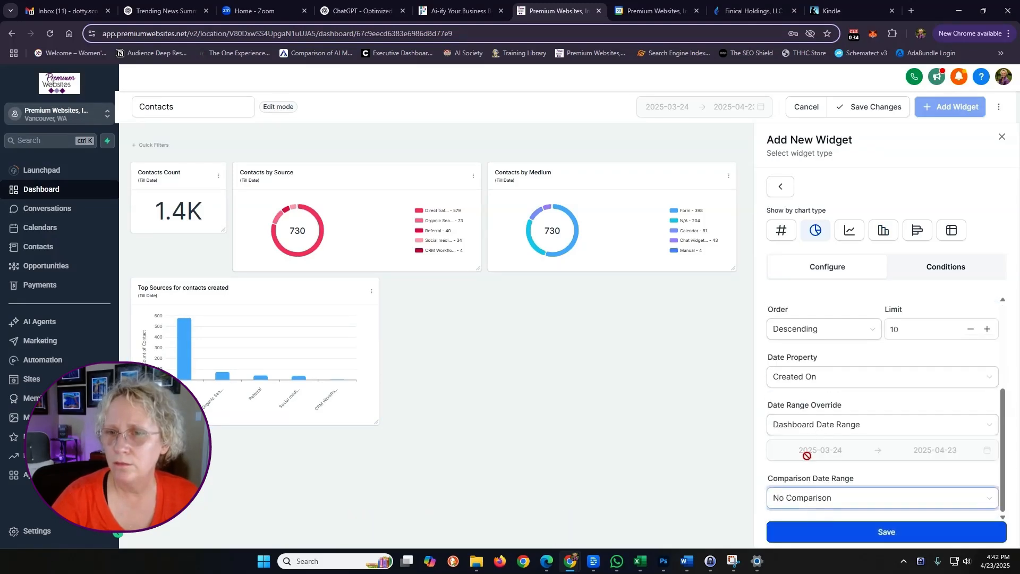
pyautogui.click(813, 425)
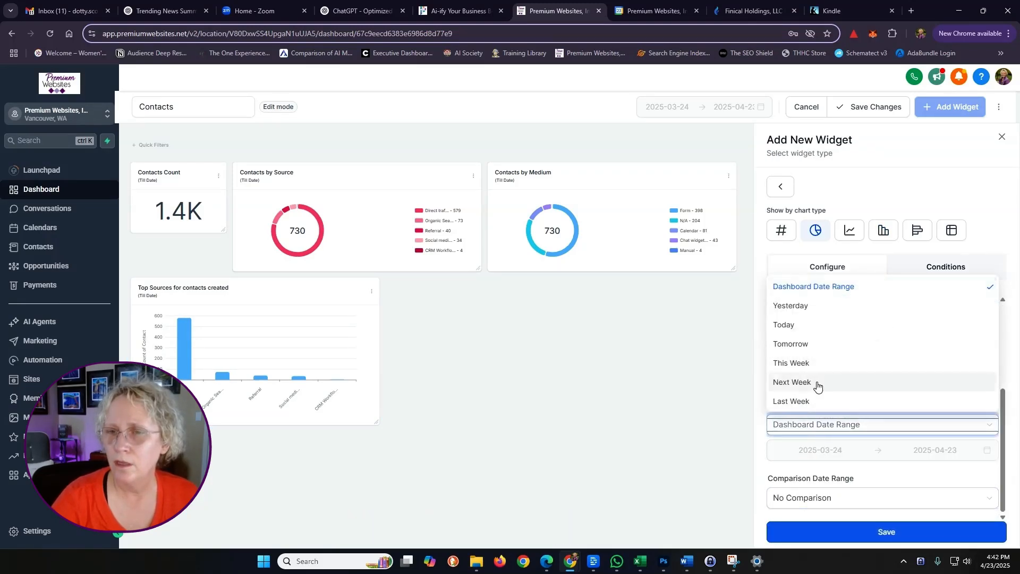
pyautogui.scroll(-5, 815, 388)
pyautogui.click(798, 381)
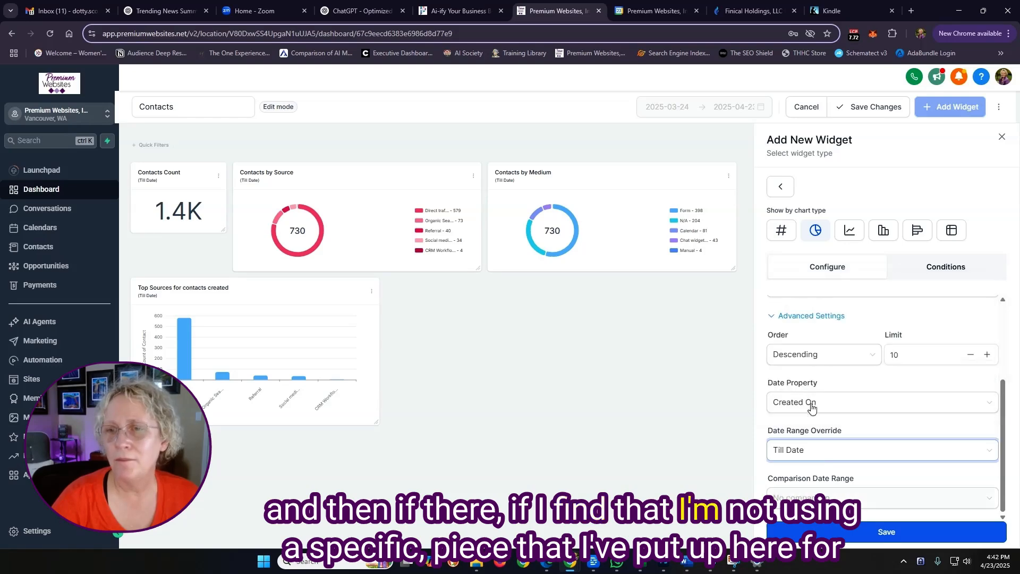
pyautogui.click(885, 529)
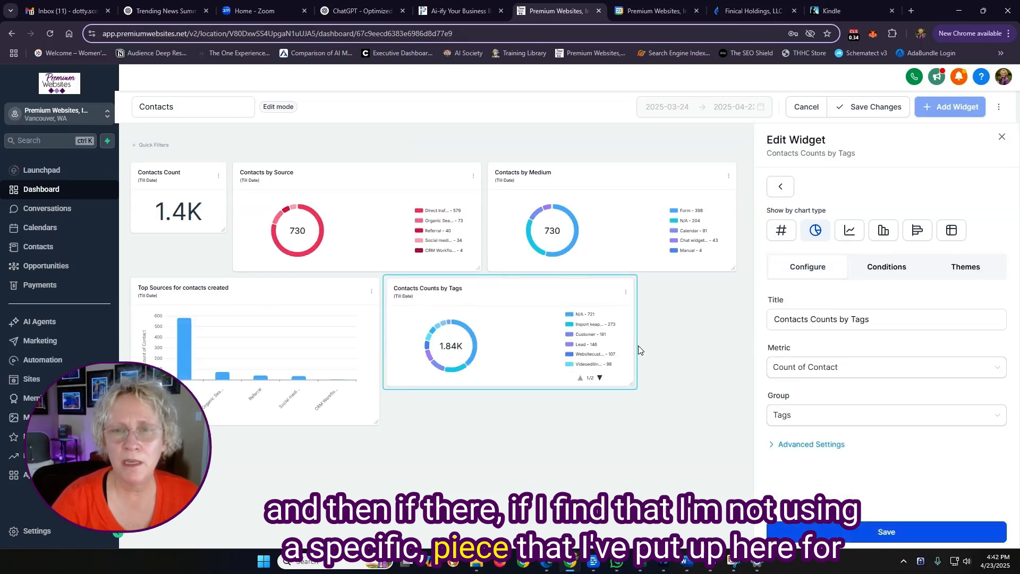
# Look through the other available Contacts widgets without adding any, and save the Contacts dashboard's changes
pyautogui.click(792, 194)
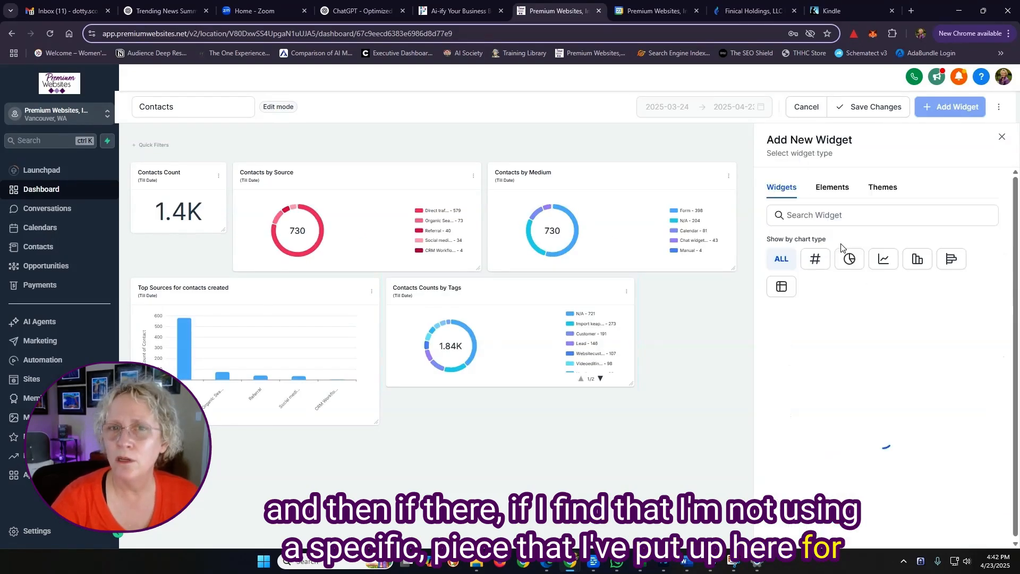
pyautogui.scroll(-1, 866, 342)
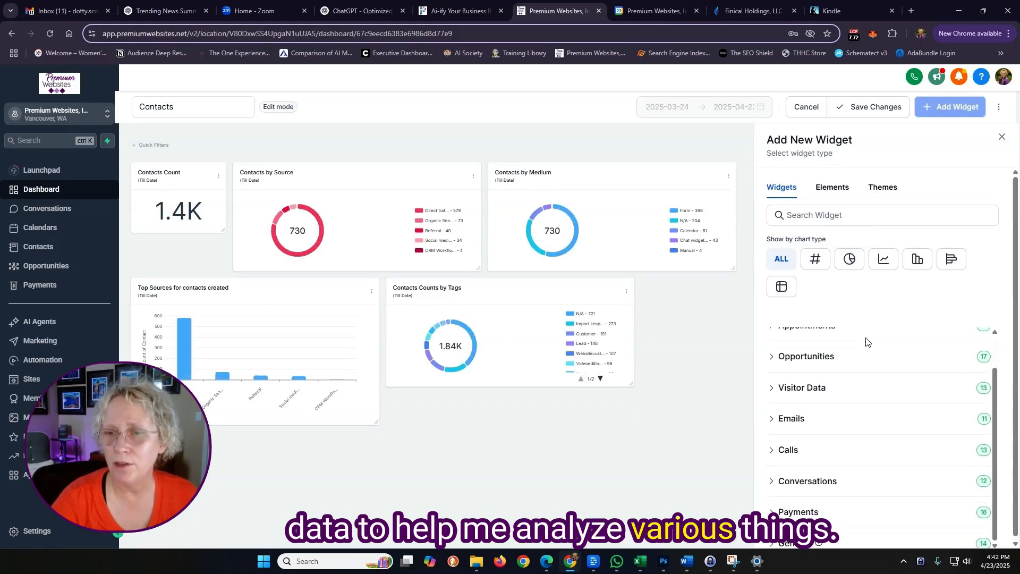
pyautogui.scroll(2, 866, 342)
pyautogui.click(827, 336)
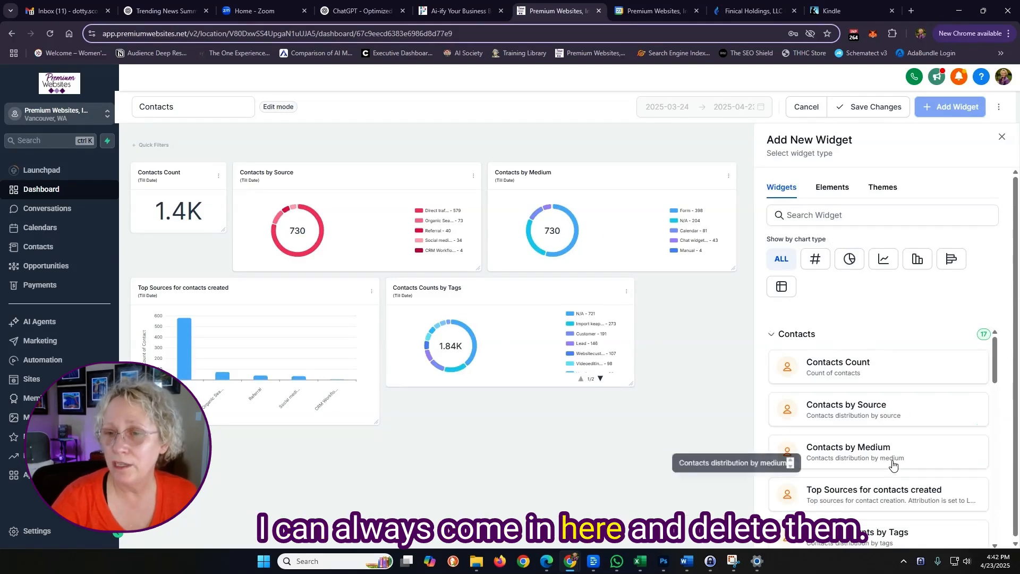
pyautogui.scroll(-3, 893, 462)
pyautogui.scroll(-2, 893, 464)
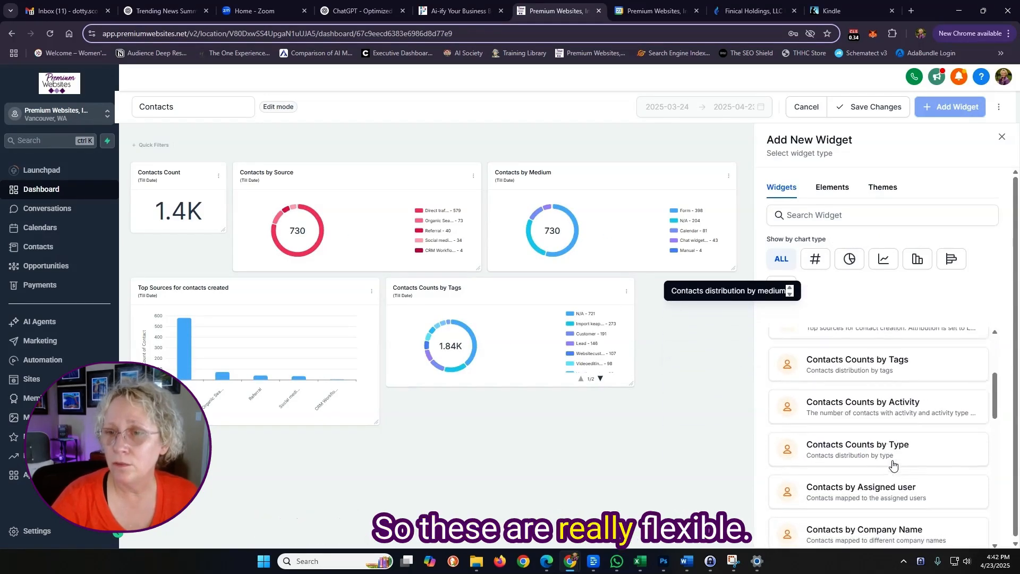
pyautogui.scroll(2, 891, 464)
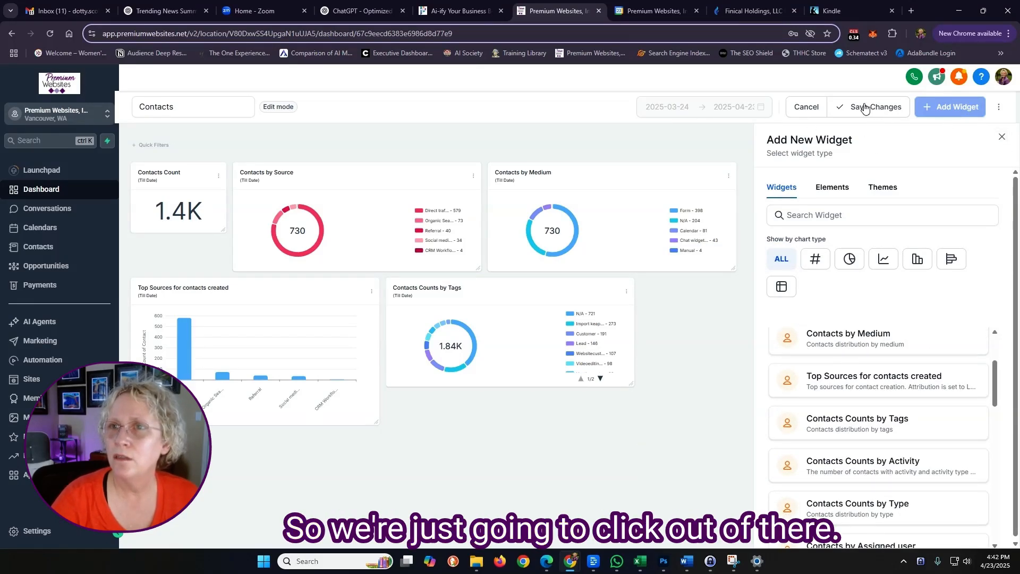
pyautogui.click(1002, 137)
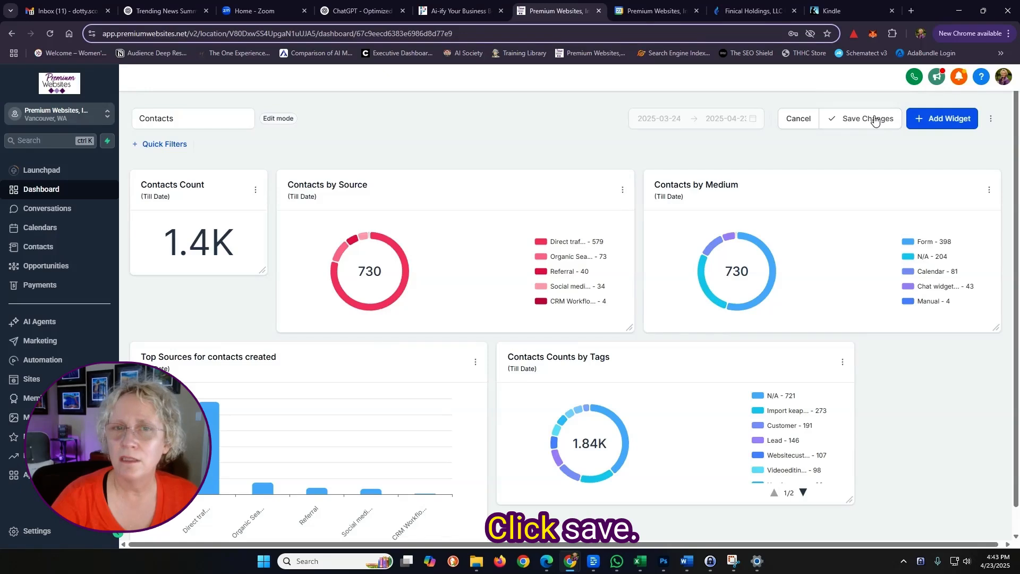
pyautogui.click(876, 116)
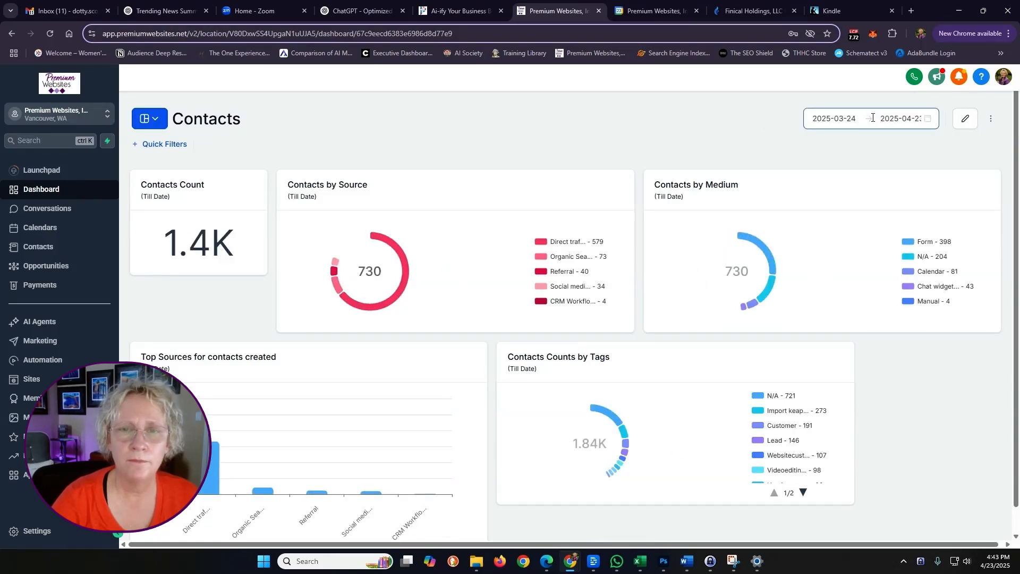